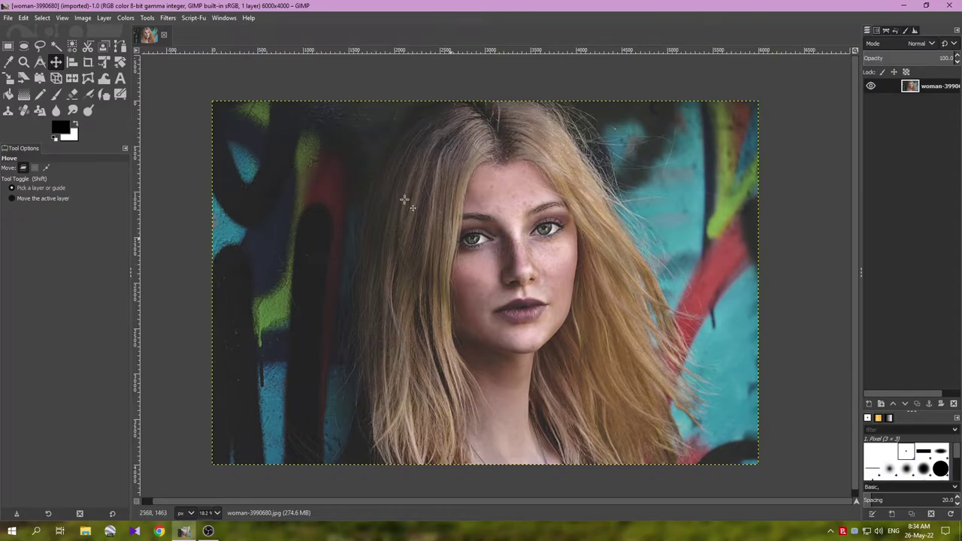
Step: Draw a crop rectangle over the upper-left of the portrait with the Crop tool
click(7, 18)
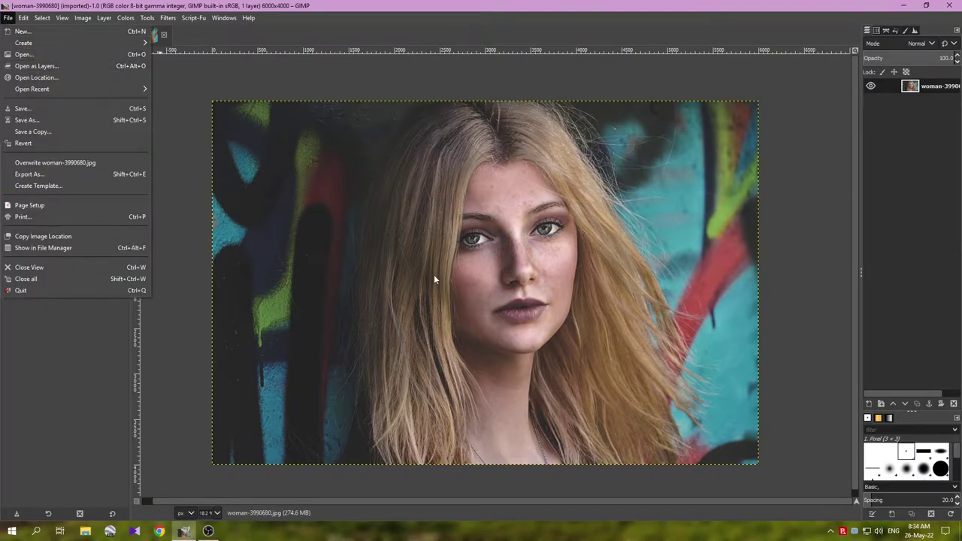
click(477, 17)
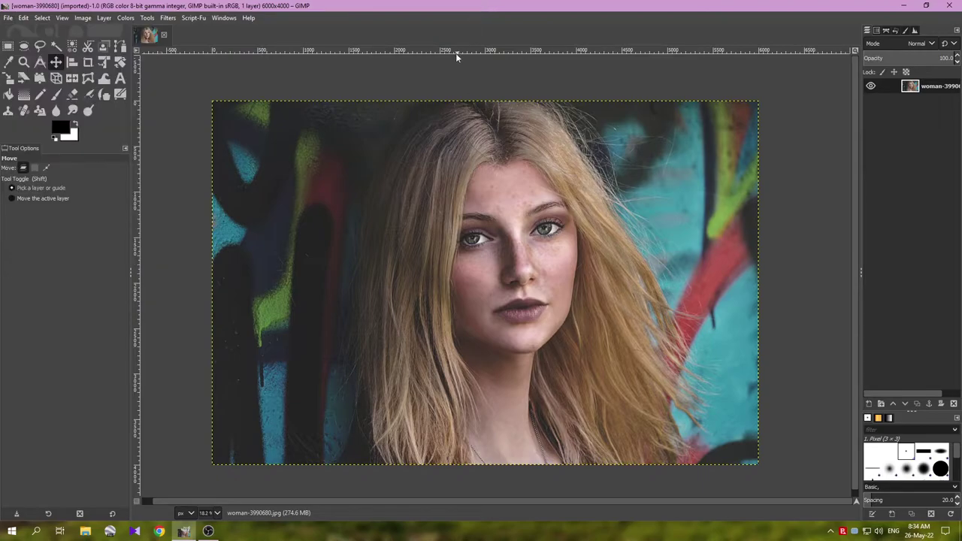
click(88, 63)
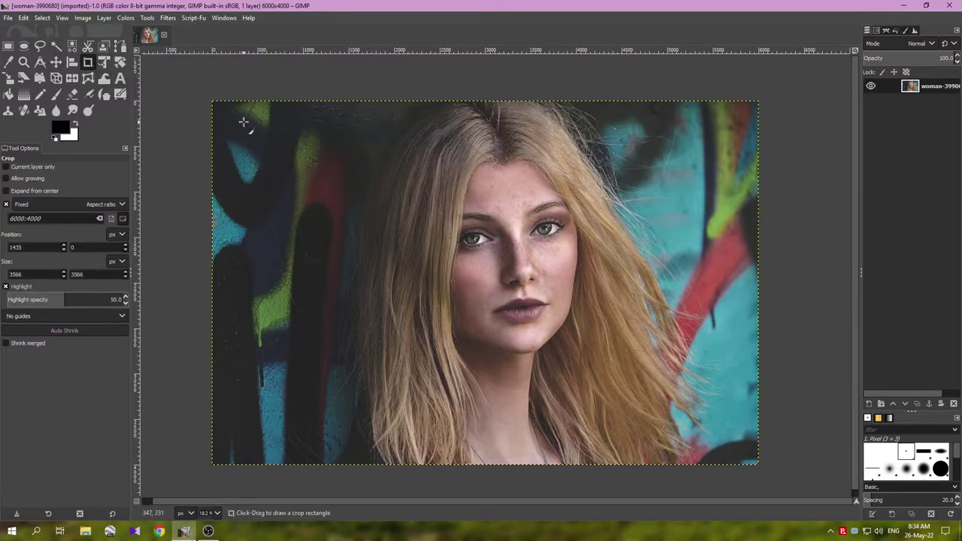
drag(244, 121, 493, 288)
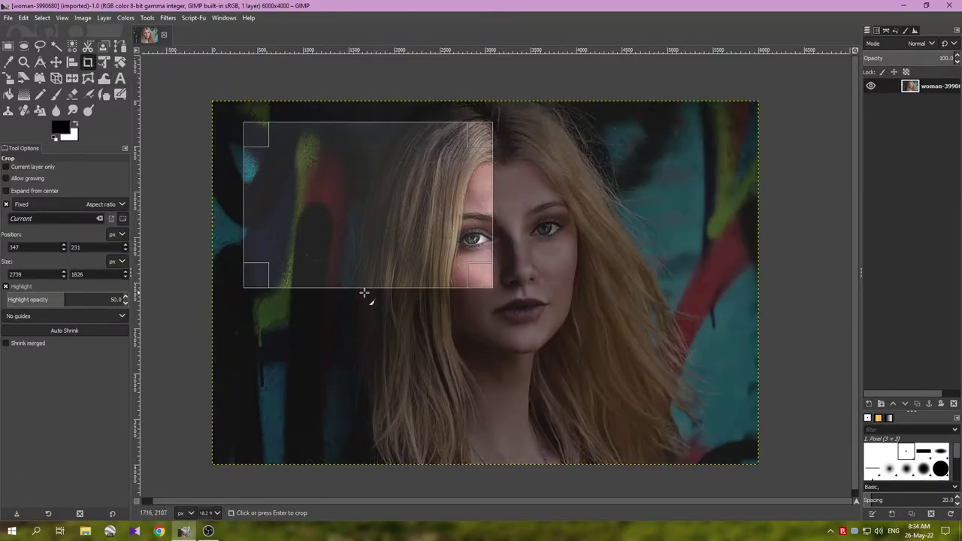
Step: Turn off the fixed aspect ratio and set the crop size to 1080 × 1080
click(6, 203)
triple_click(47, 274)
text(1080)
click(6, 287)
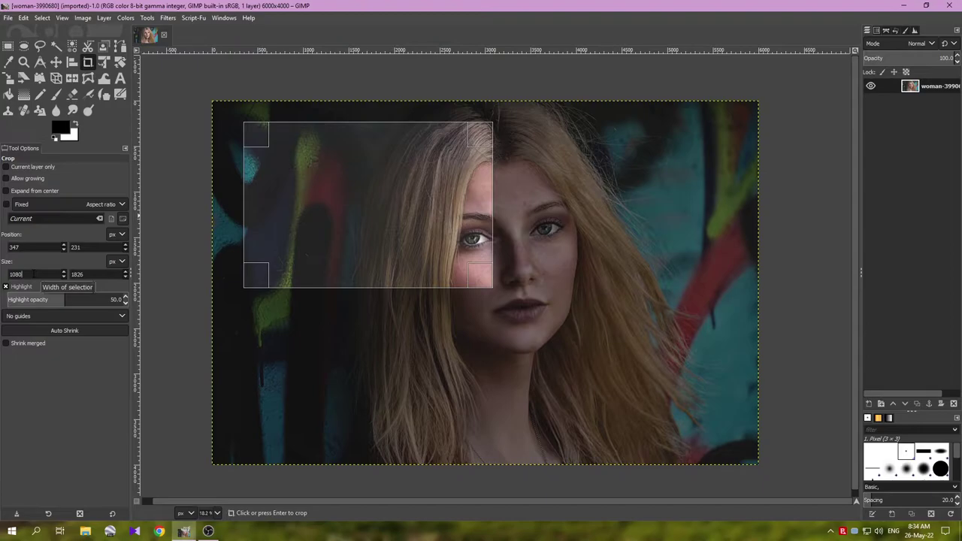
key(Tab)
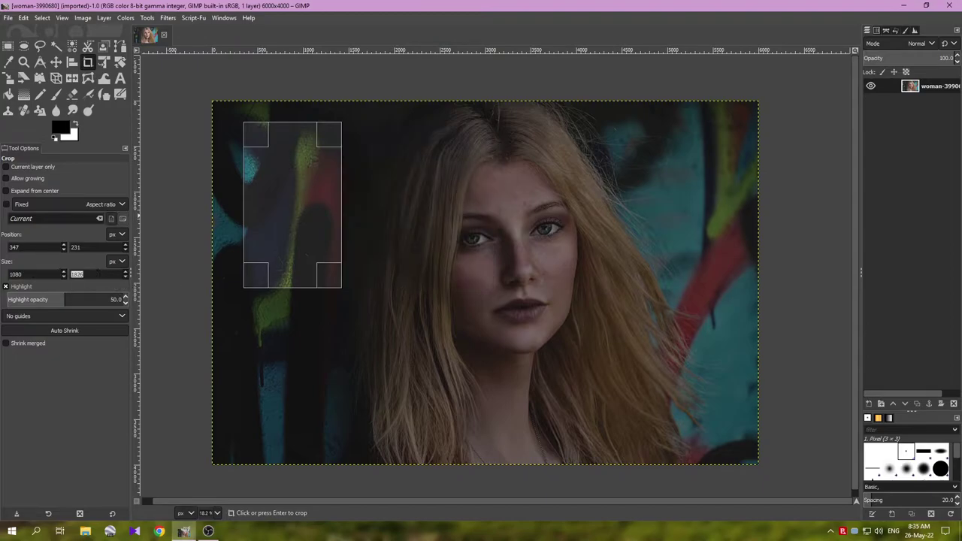
text(1080)
key(Return)
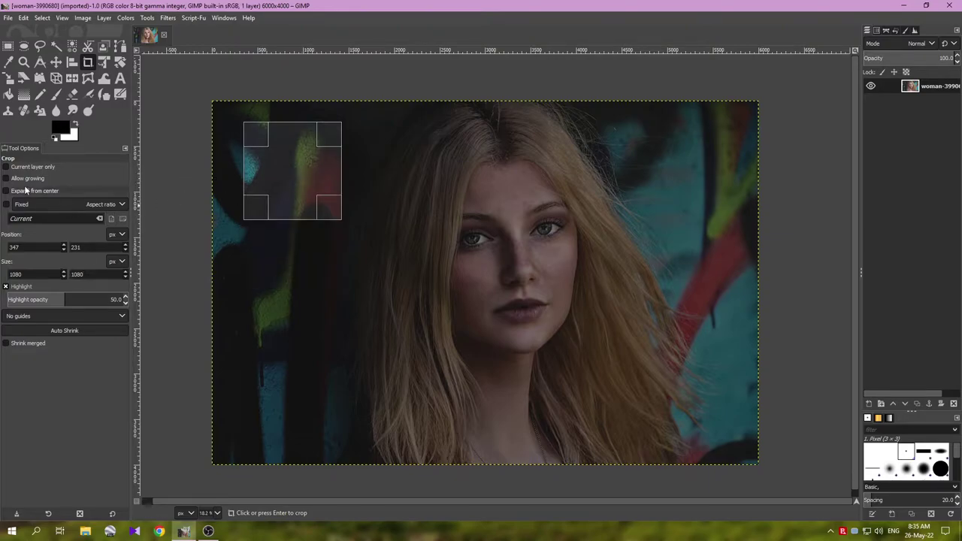
Step: Lock the square aspect ratio and enlarge the crop to roughly 2391 px at position 347, 0
click(6, 205)
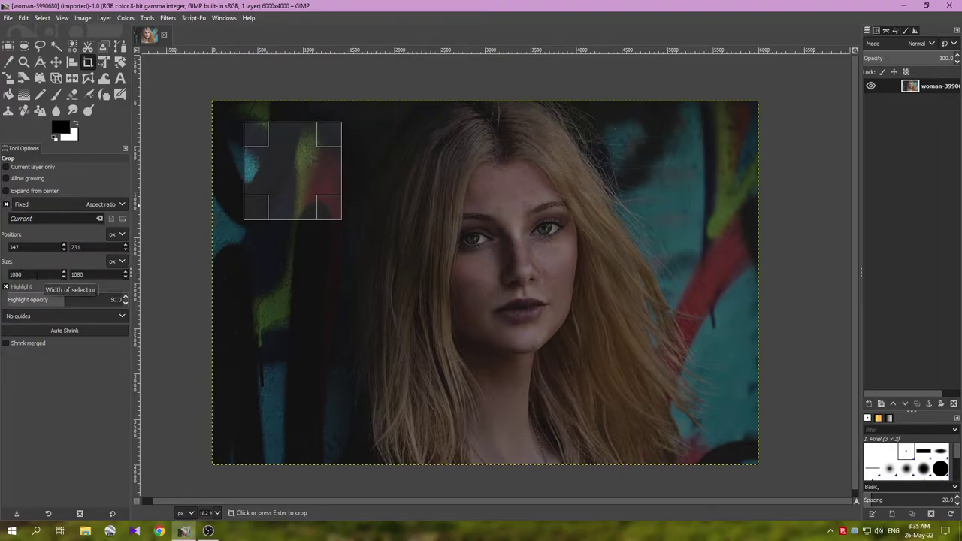
click(36, 274)
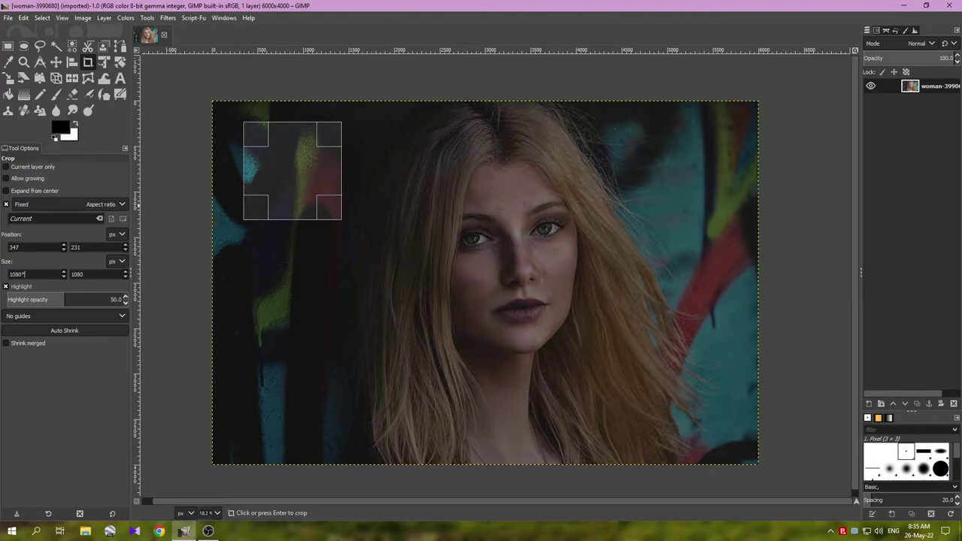
text(0)
key(Return)
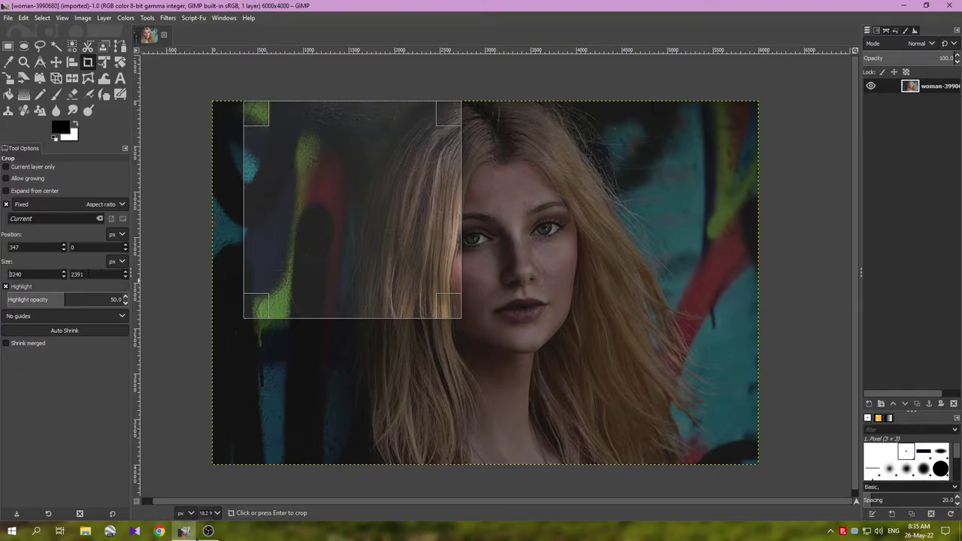
Step: Enlarge the crop square to 3684 px, centre it on the face, and select the width value
double_click(78, 274)
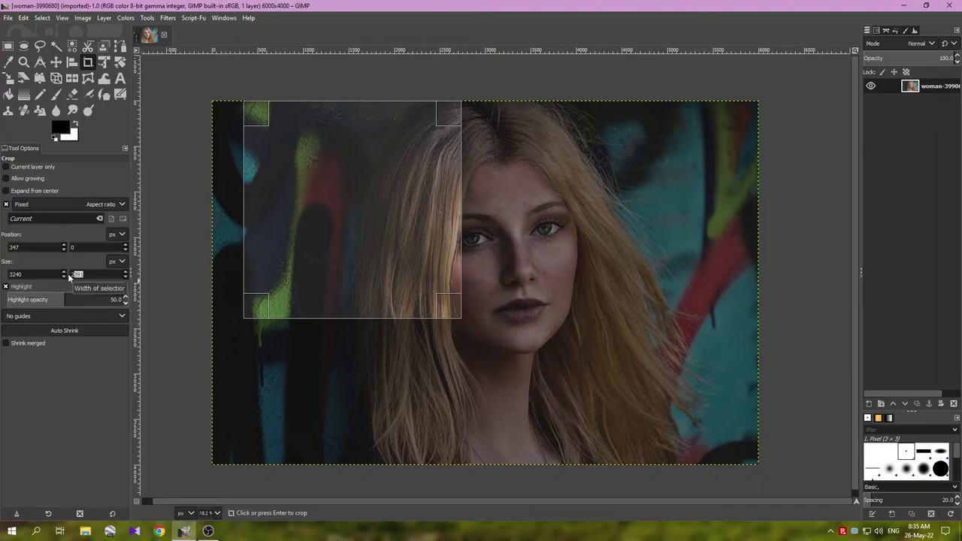
drag(461, 316, 540, 368)
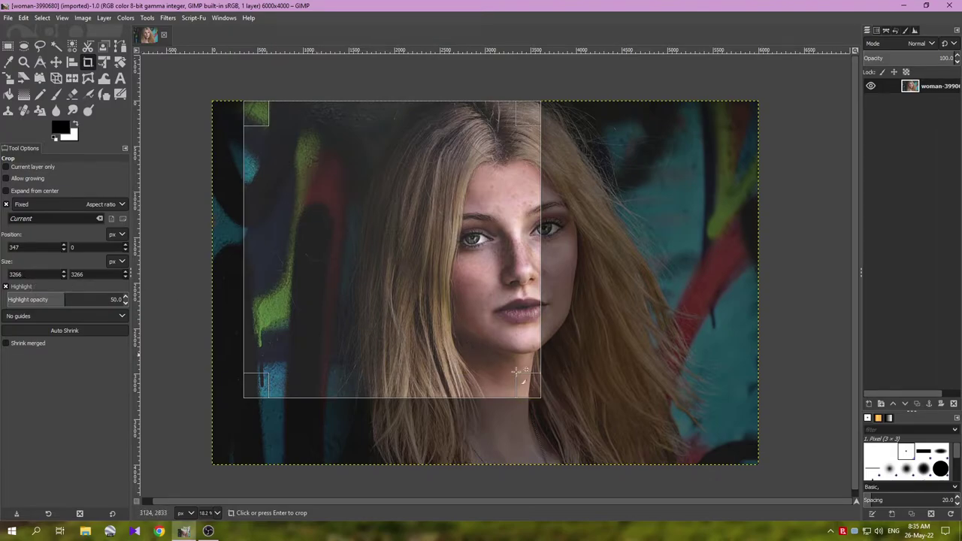
drag(517, 370, 564, 423)
drag(423, 312, 517, 312)
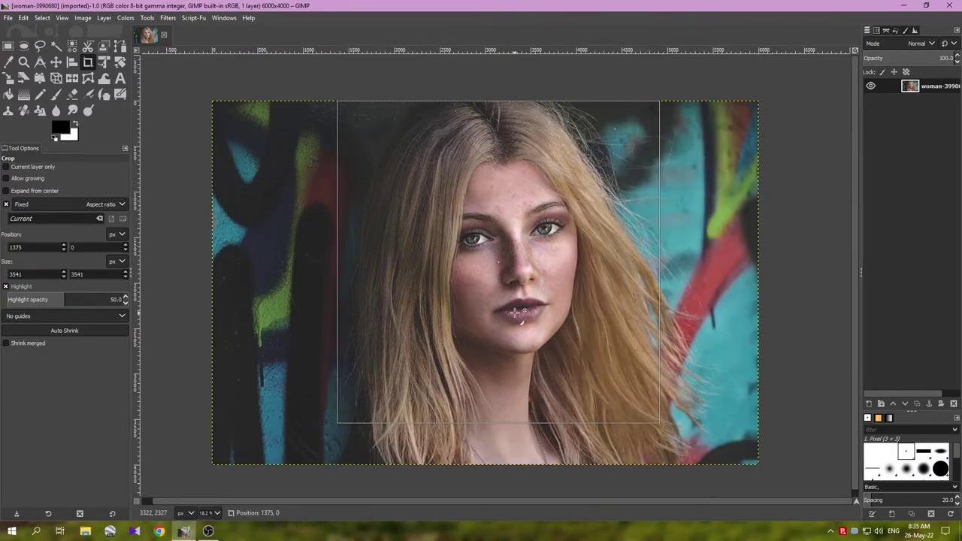
drag(607, 414, 620, 428)
drag(569, 344, 488, 333)
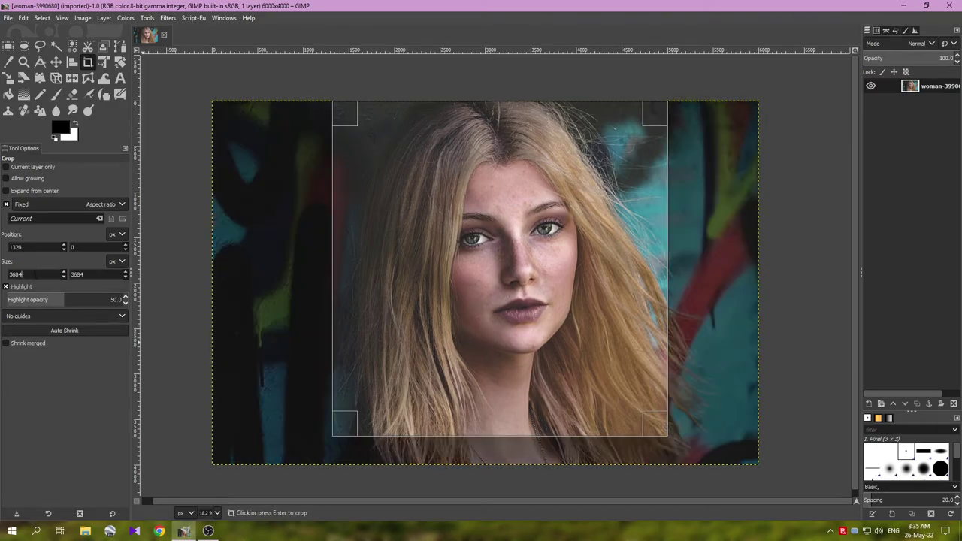
click(33, 274)
drag(33, 274, 3, 279)
key(ctrl+c)
click(236, 531)
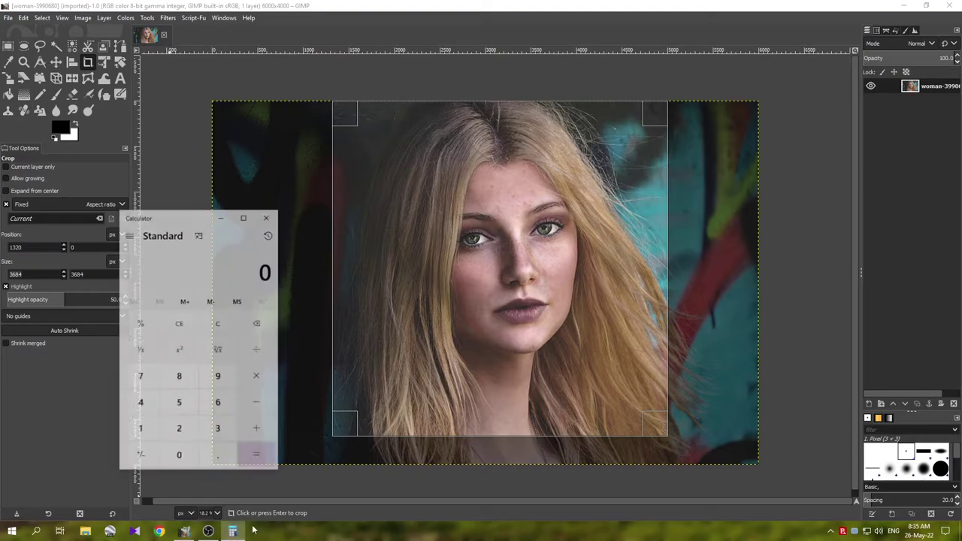
text(3,684)
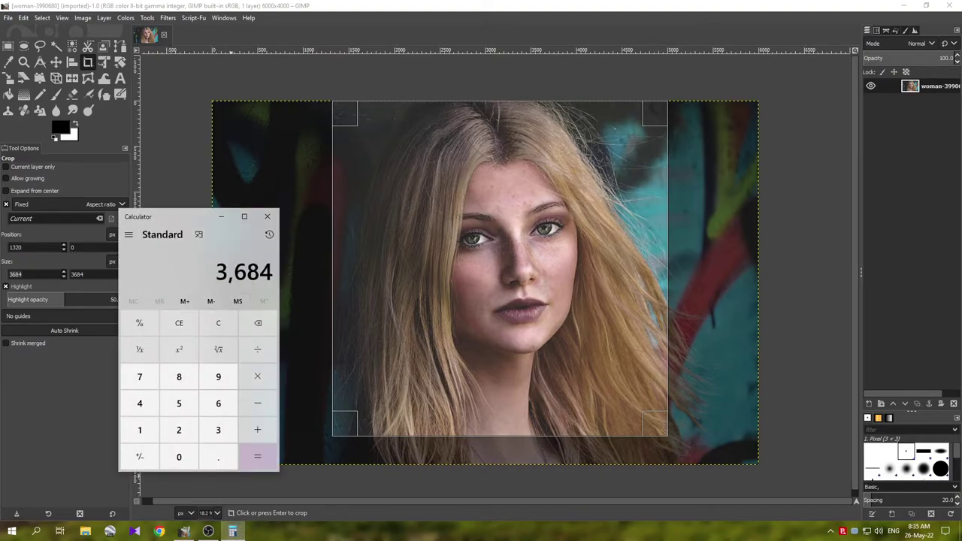
click(260, 358)
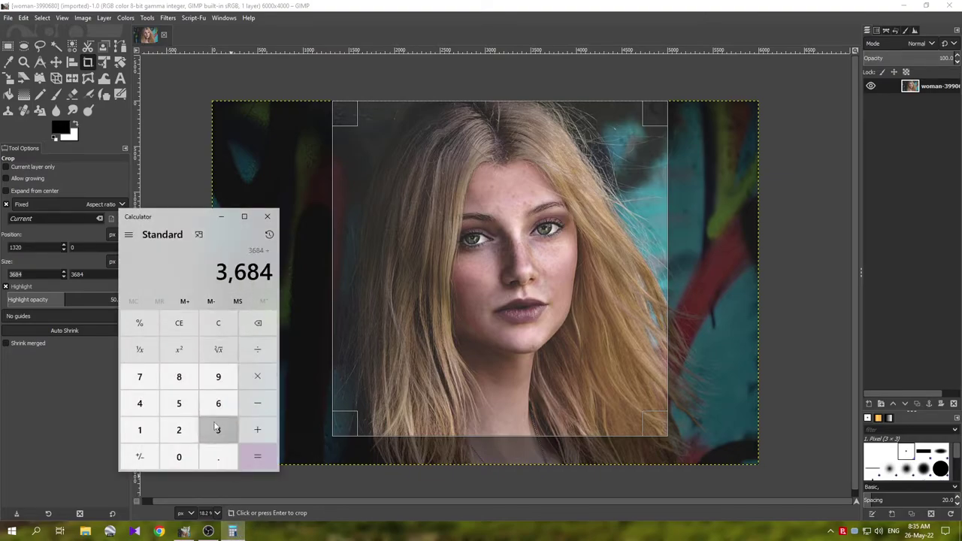
click(218, 429)
click(257, 456)
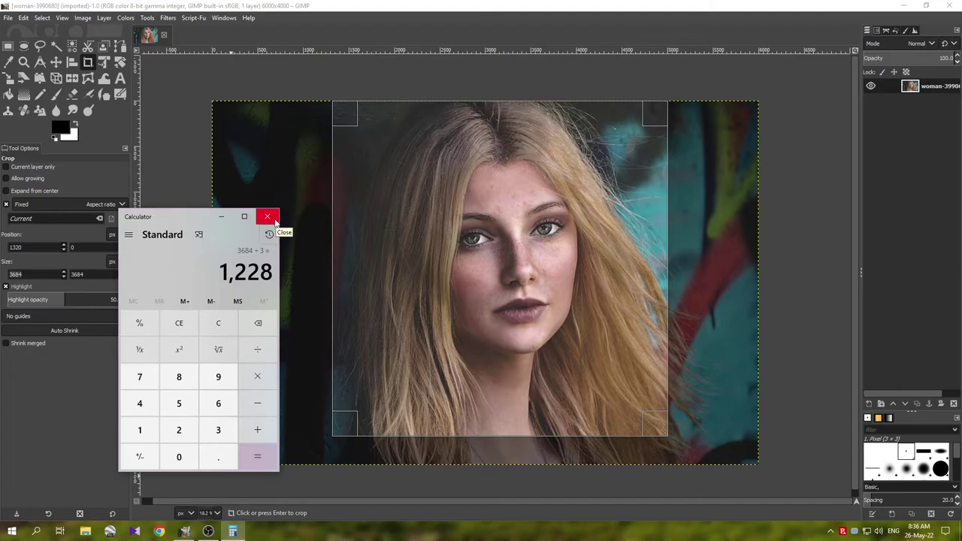
click(267, 217)
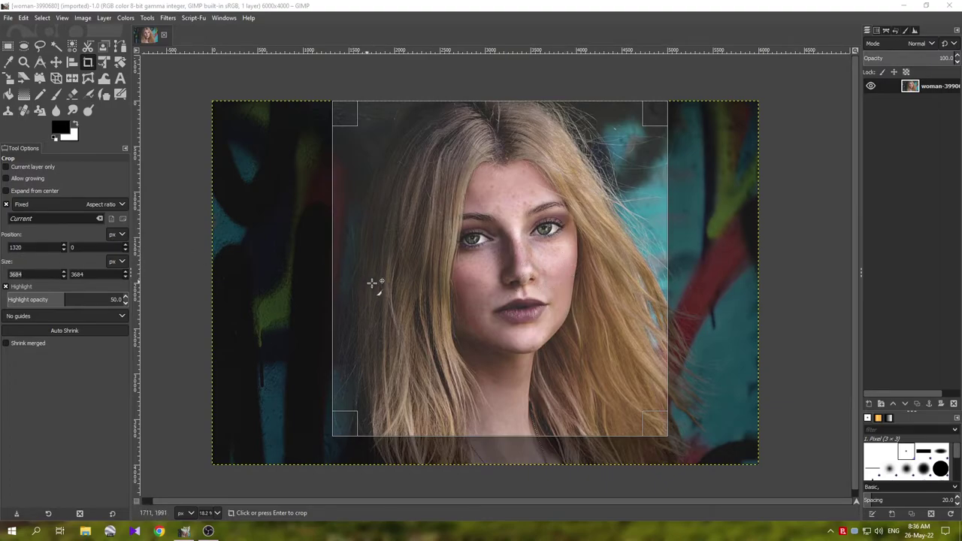
Step: Apply the 3684 × 3684 crop centred on the face and check the resulting square image
click(506, 272)
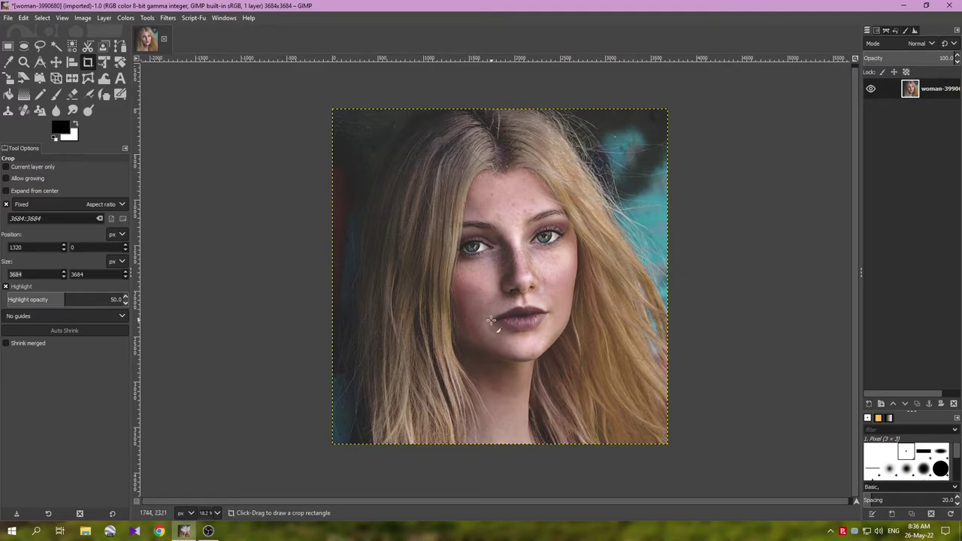
key(minus)
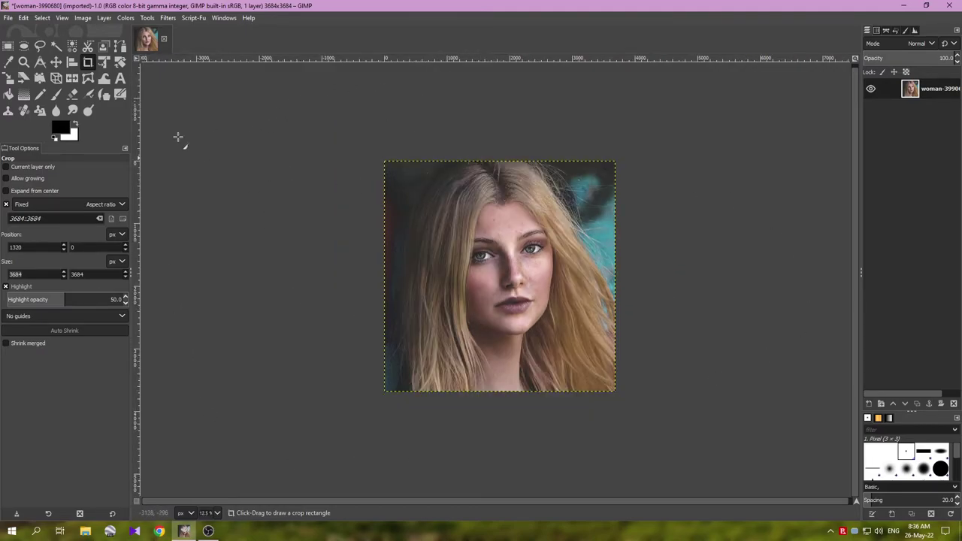
click(82, 18)
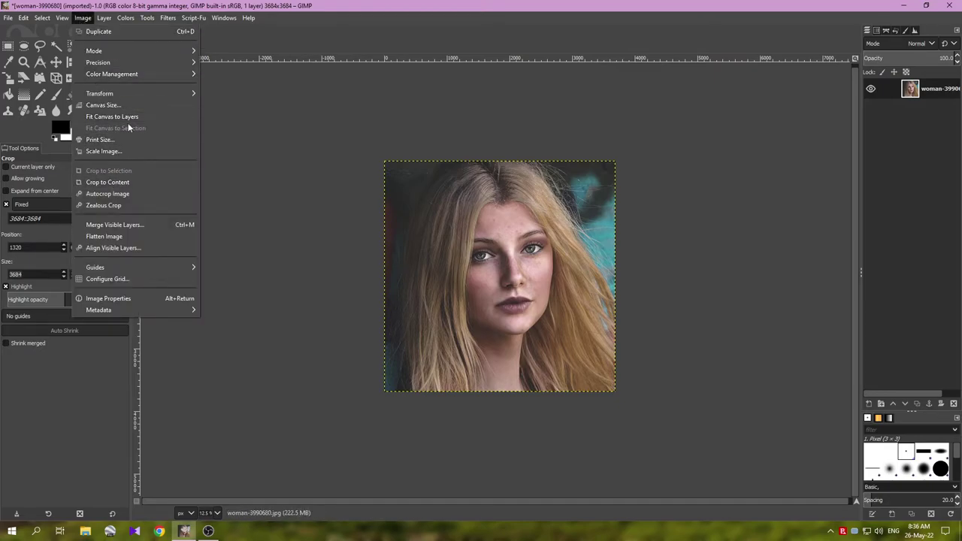
key(Escape)
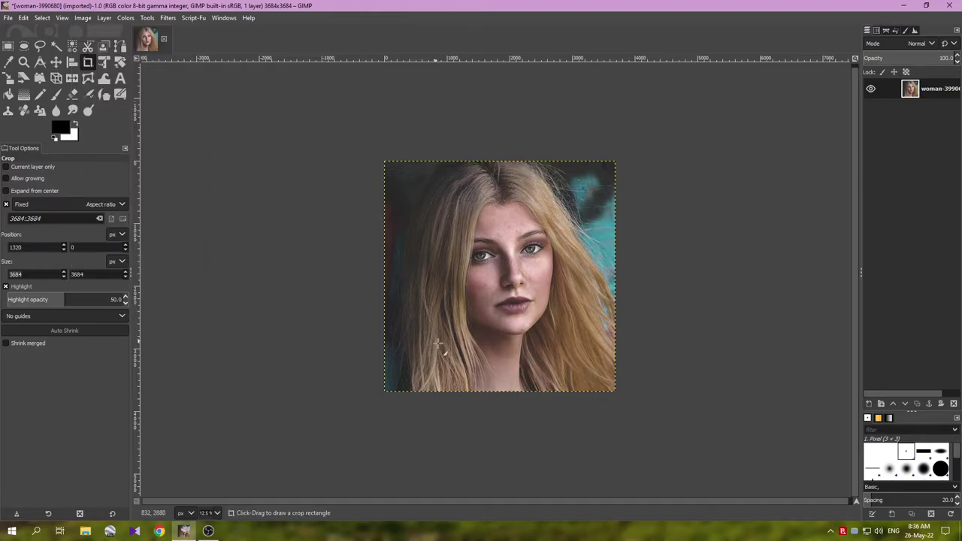
key(plus)
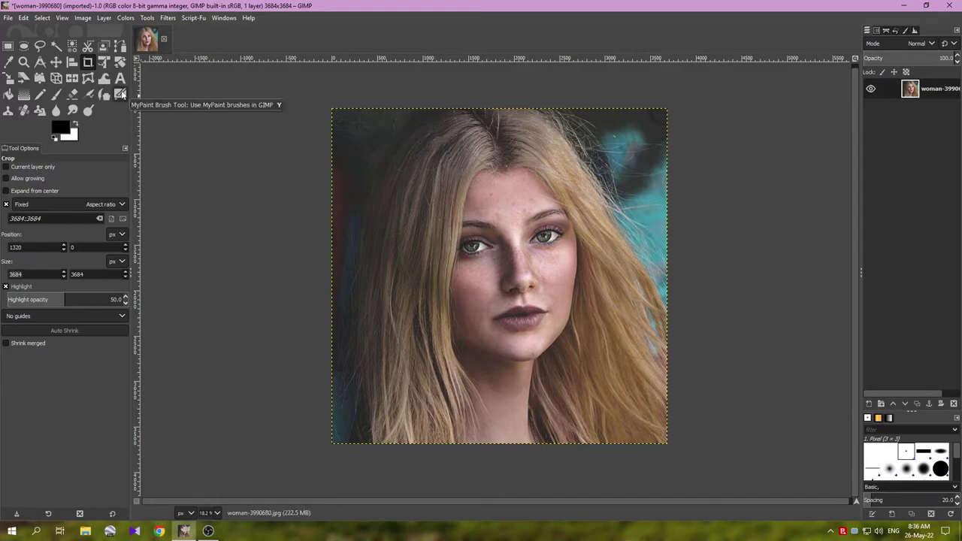
click(88, 18)
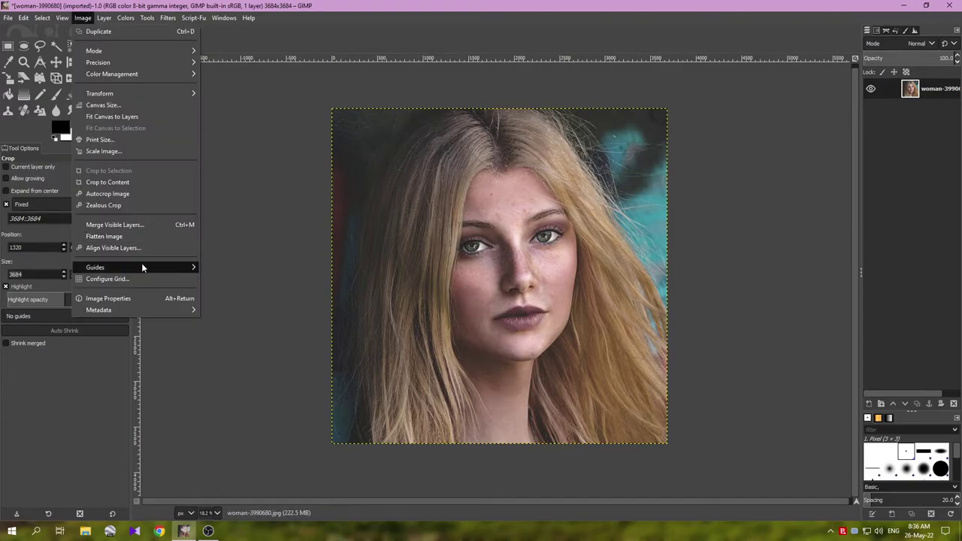
mouse_move(151, 268)
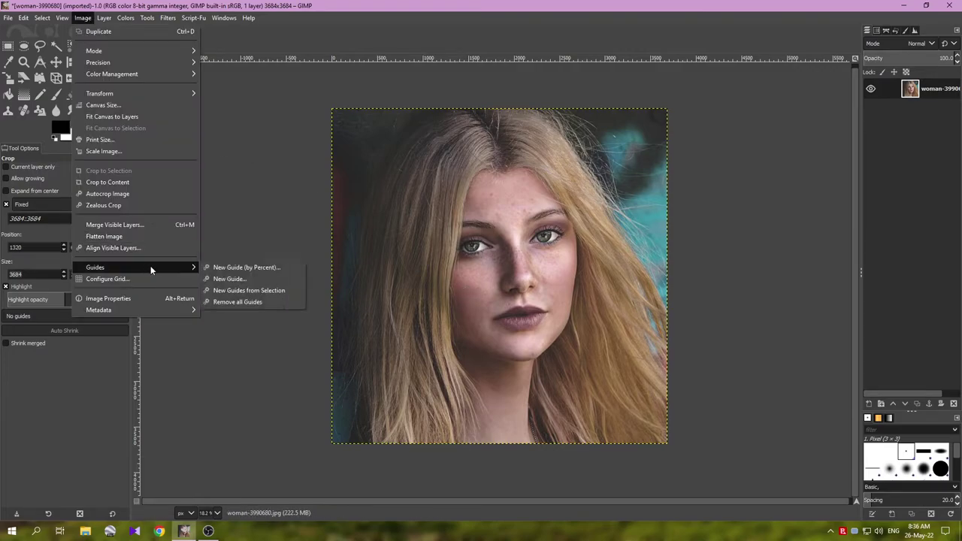
click(234, 283)
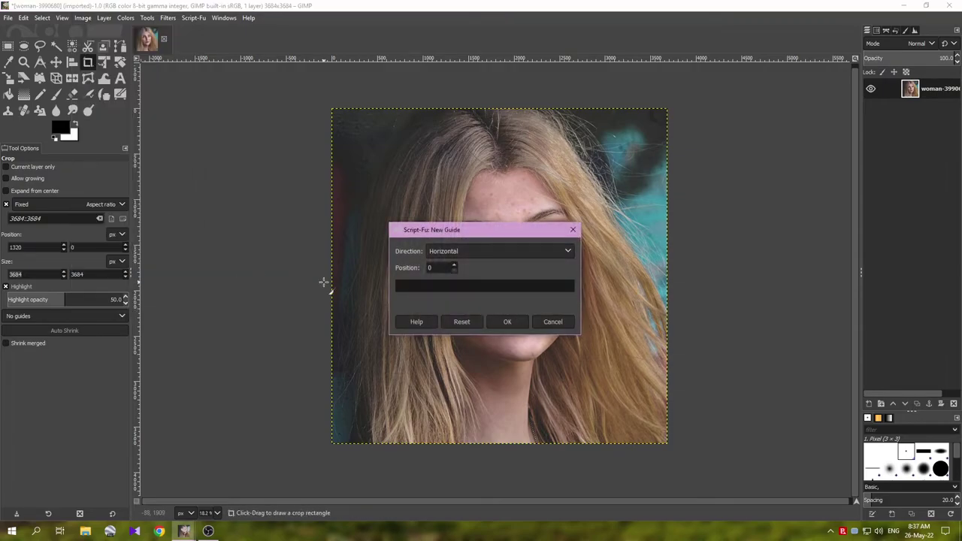
drag(477, 231, 294, 216)
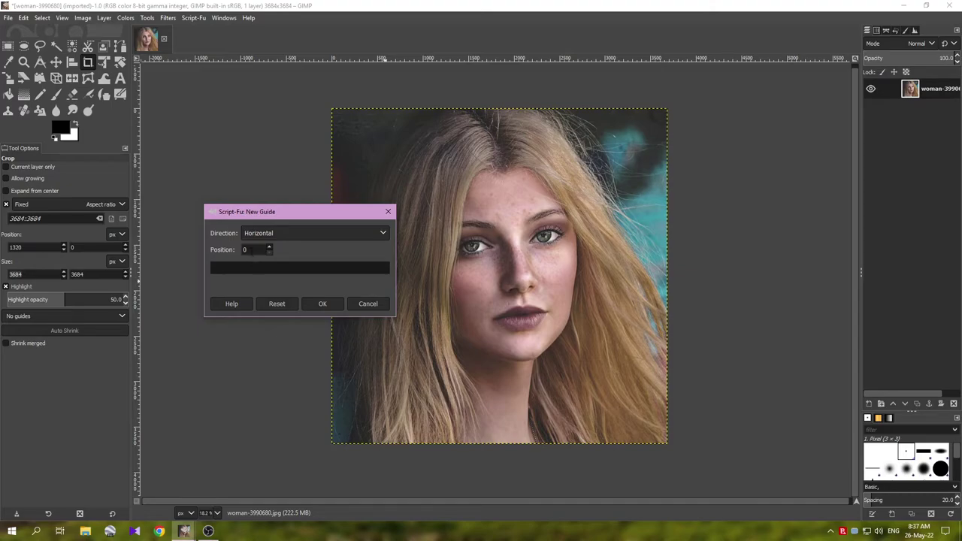
key(Escape)
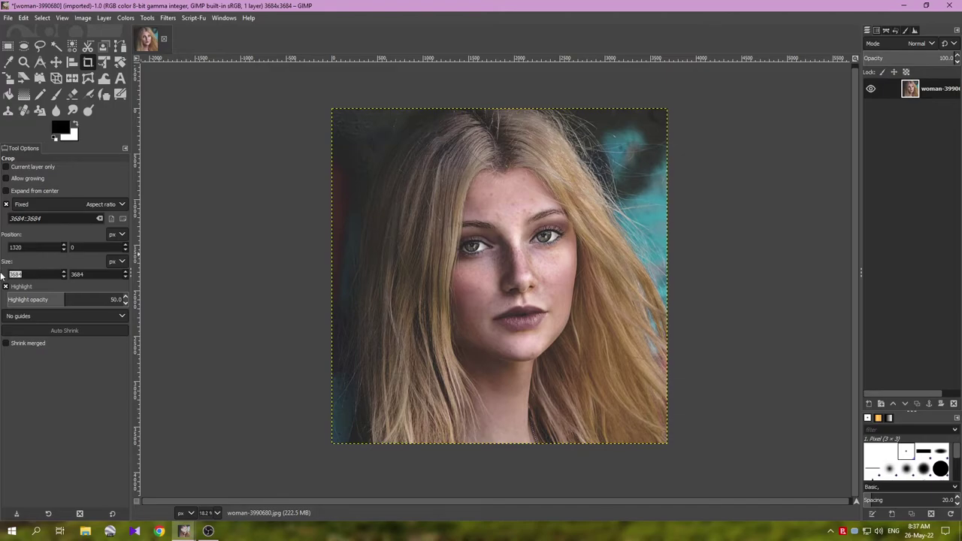
Step: Compute 3684 ÷ 3 = 1,228 in Calculator
click(227, 535)
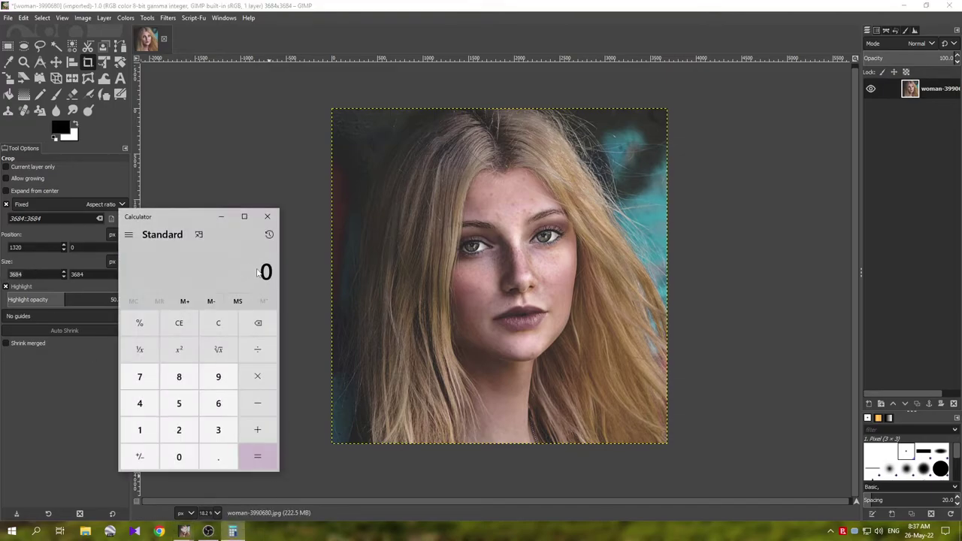
key(ctrl+v)
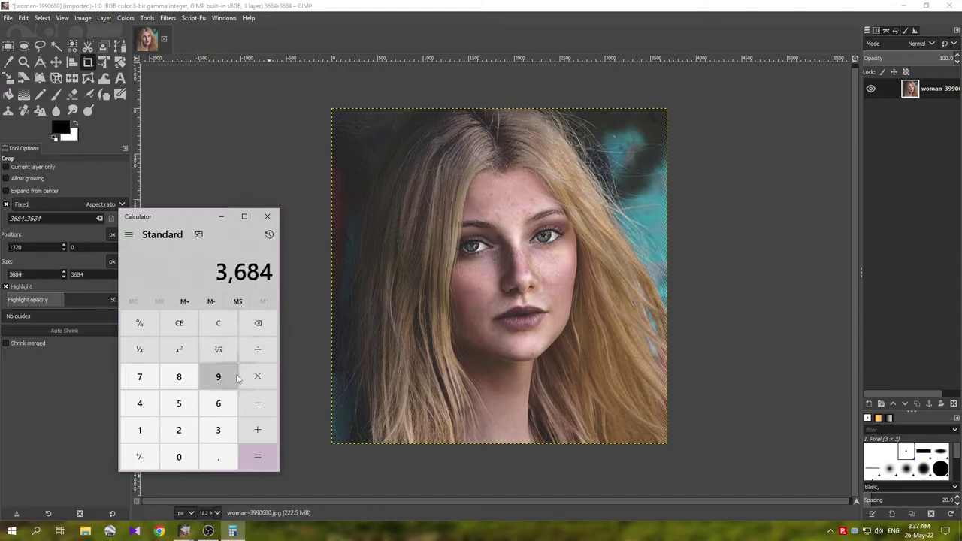
click(263, 359)
click(218, 432)
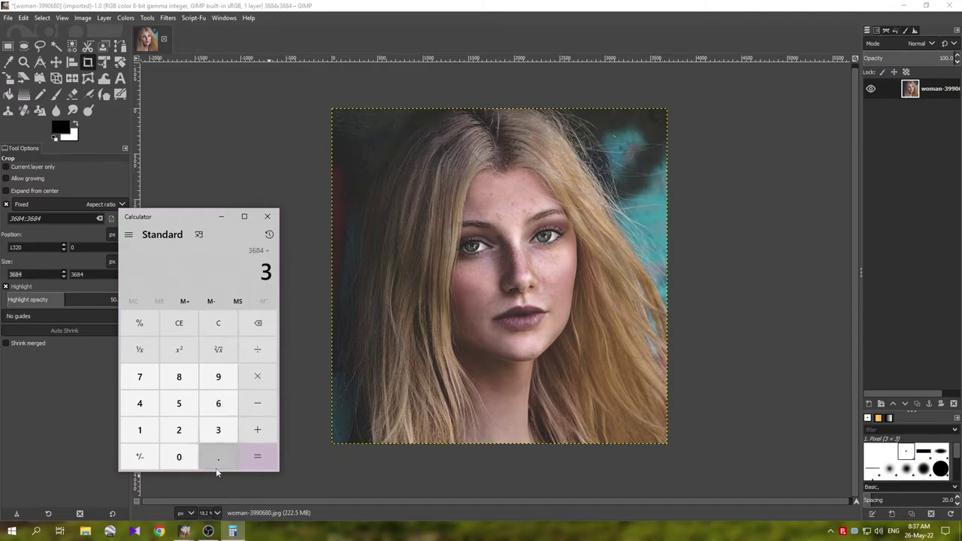
click(259, 467)
drag(272, 272, 238, 275)
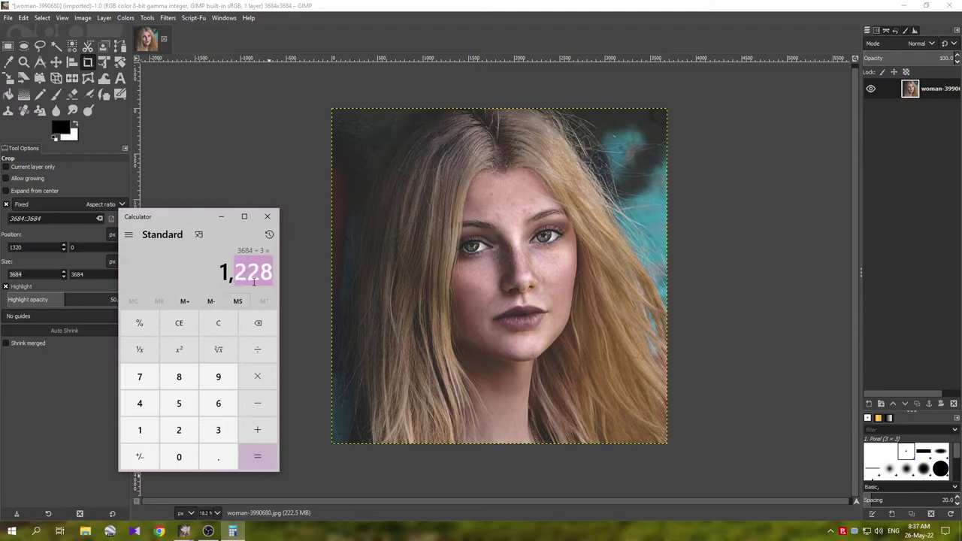
click(237, 275)
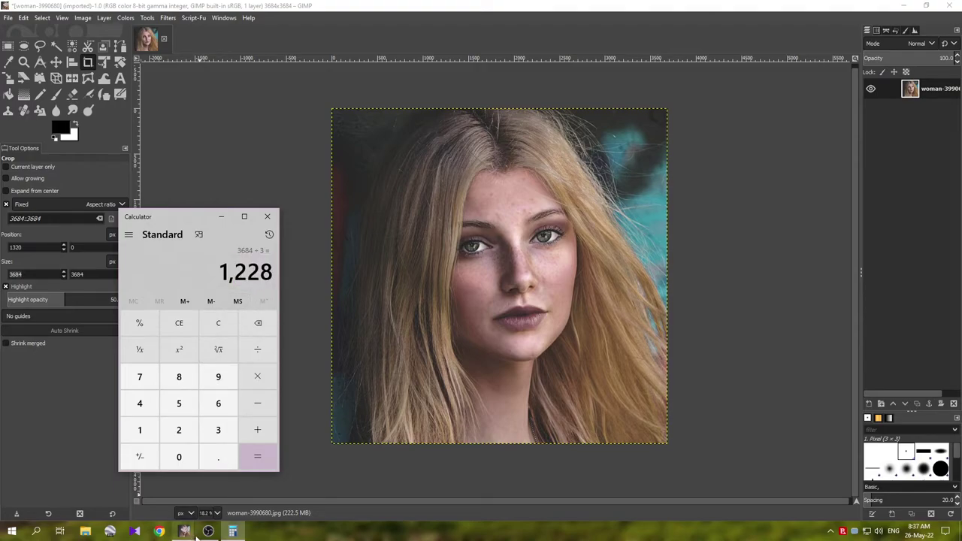
Step: Add the horizontal guide at 1228 px in the New Guide dialog
mouse_move(191, 533)
click(226, 500)
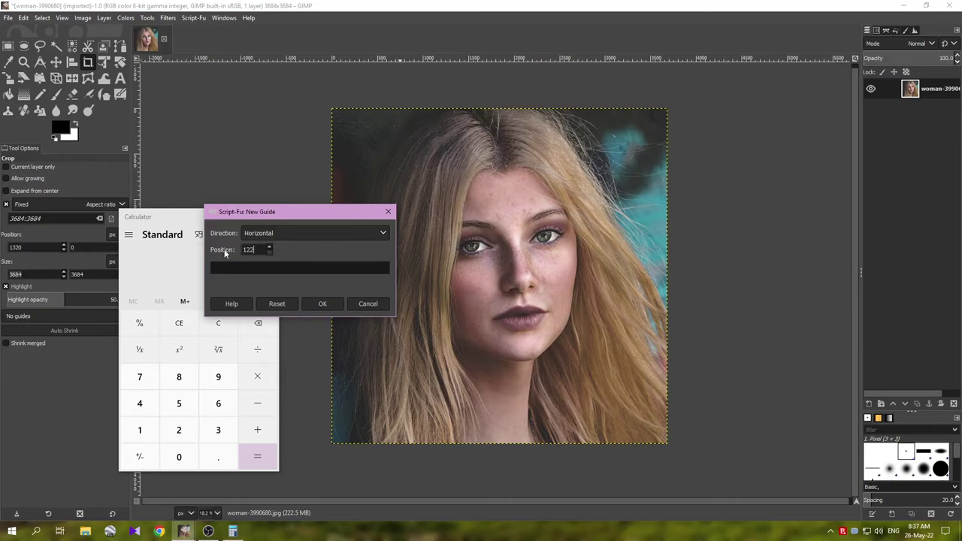
click(322, 303)
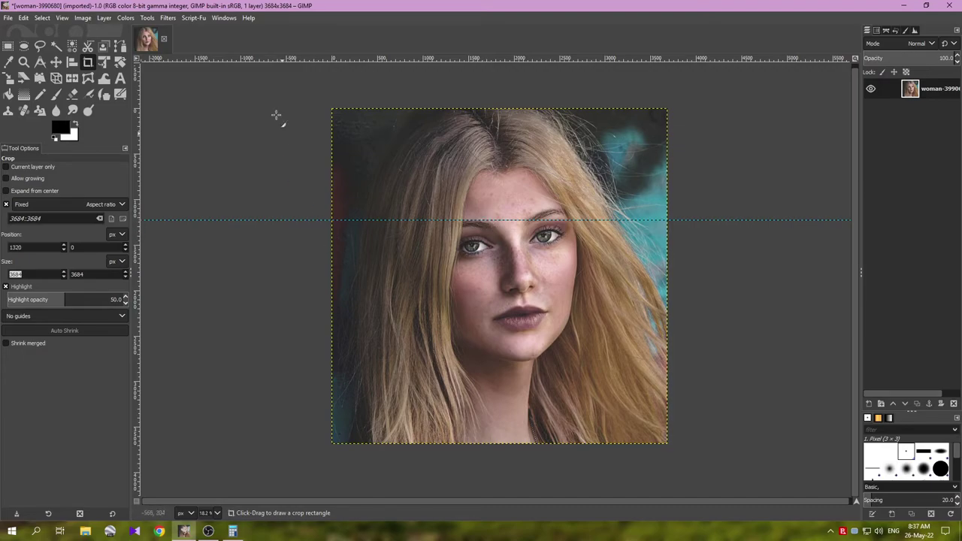
Step: Open Image > Guides > New Guide and compute 1228 × 2 = 2456 in Calculator
click(84, 20)
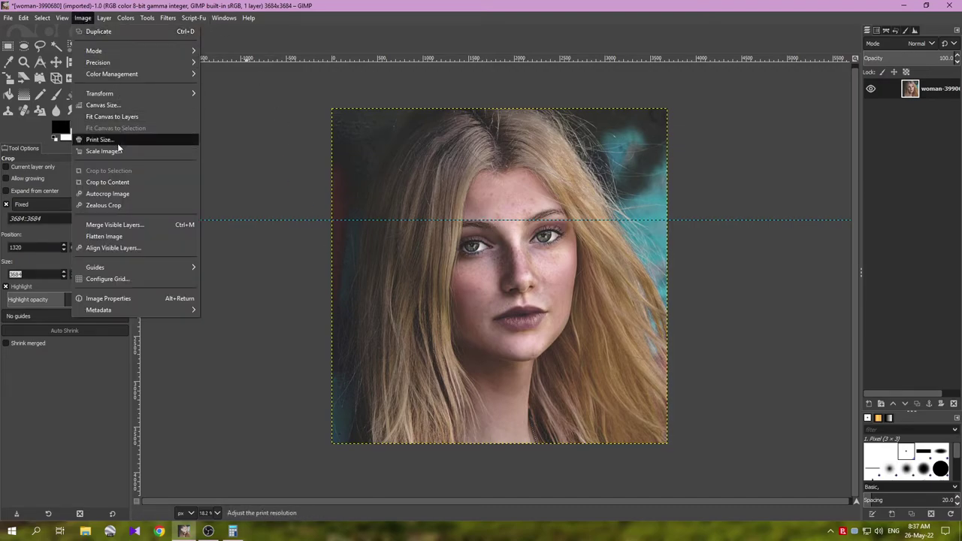
mouse_move(140, 267)
click(225, 281)
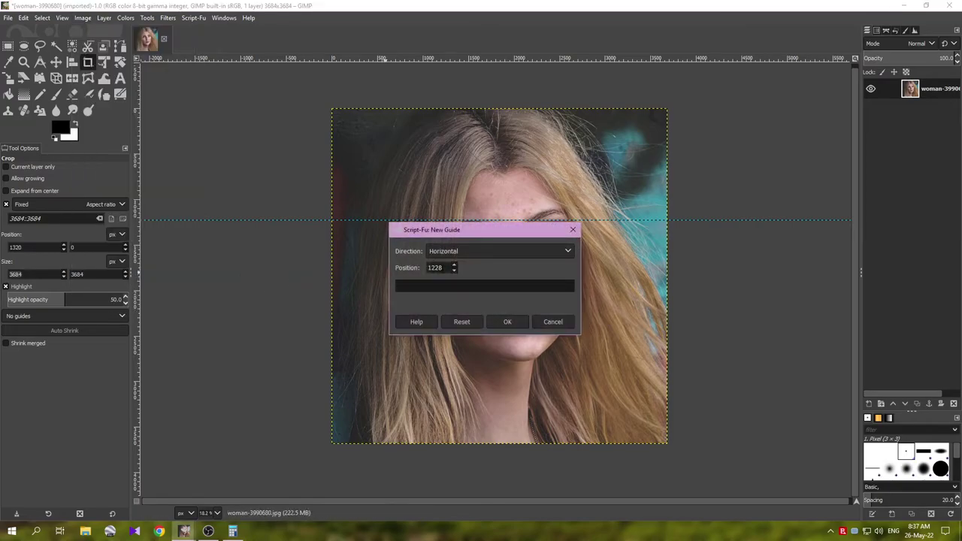
click(232, 531)
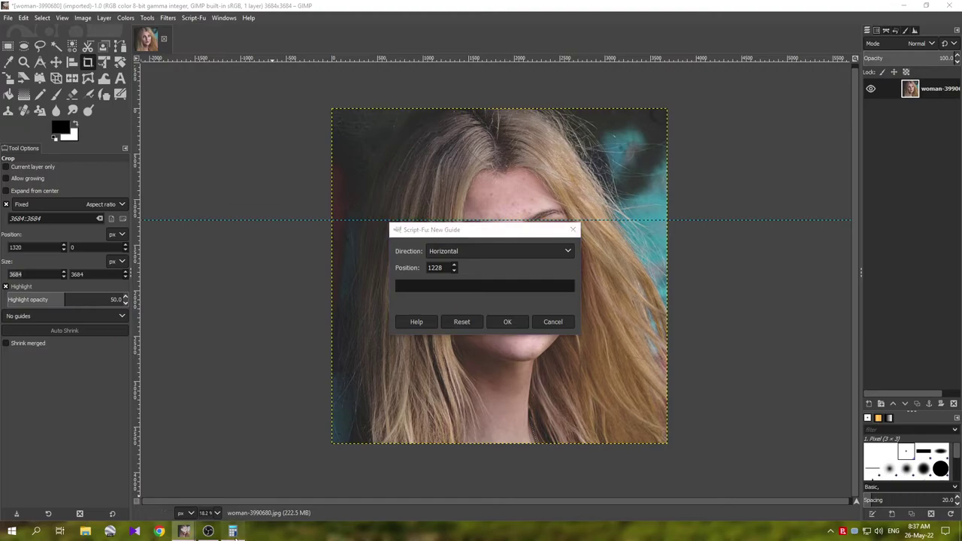
click(256, 377)
click(179, 430)
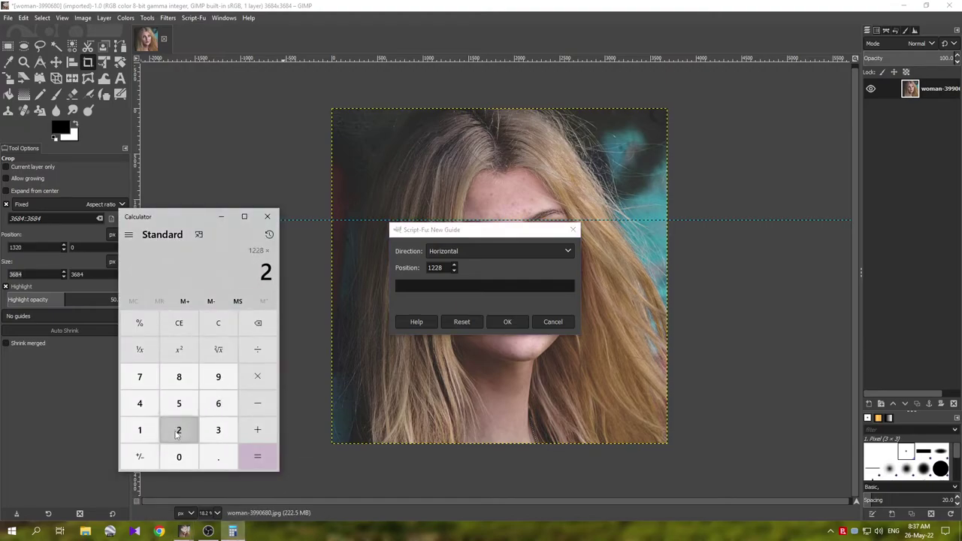
click(245, 457)
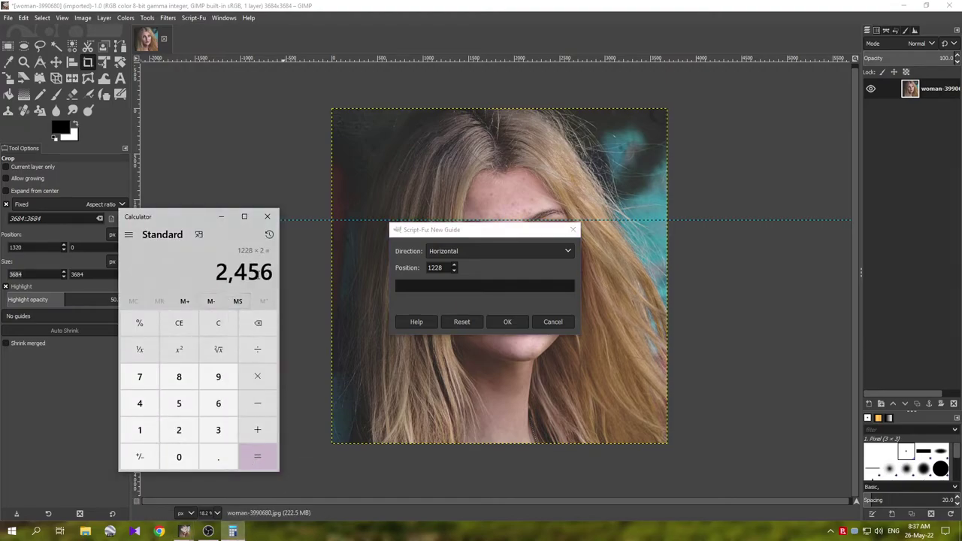
Step: Enter 2456 as the horizontal guide position and confirm it
click(412, 273)
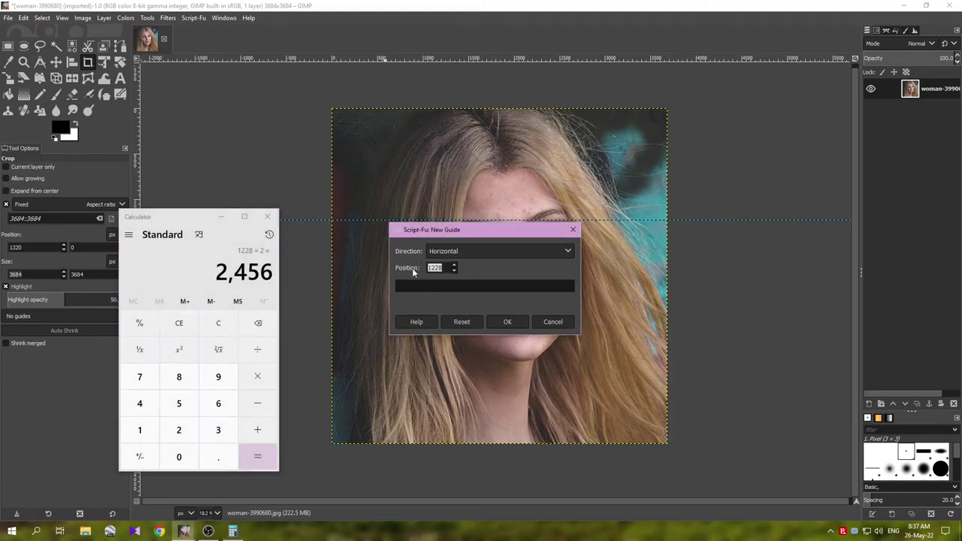
text(2456)
click(507, 321)
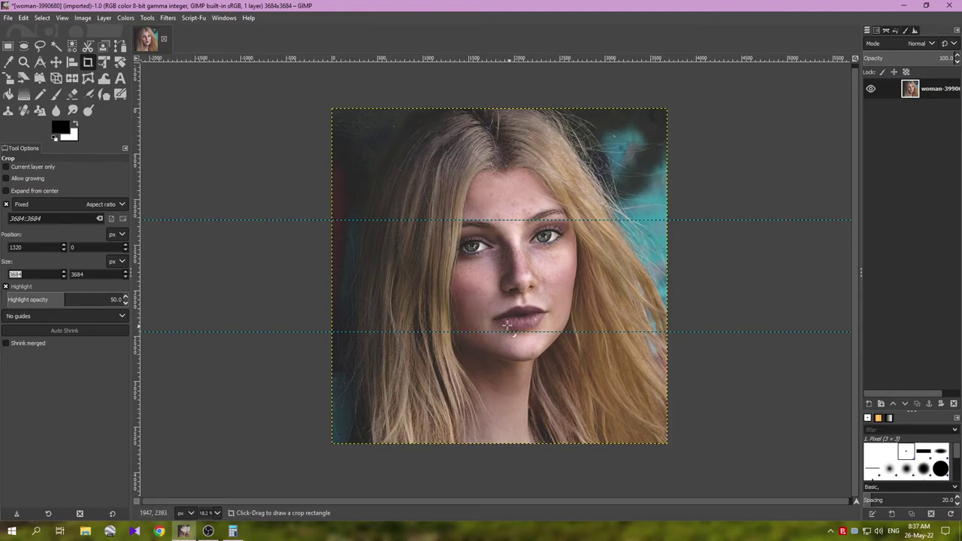
Step: Add a vertical guide at 2456 px via Image > Guides > New Guide
click(43, 18)
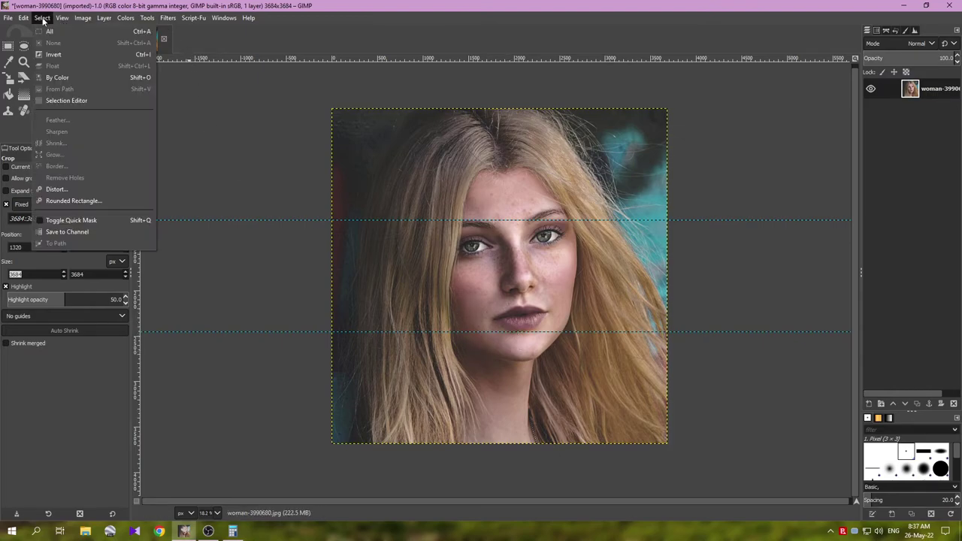
mouse_move(83, 18)
mouse_move(134, 267)
click(215, 279)
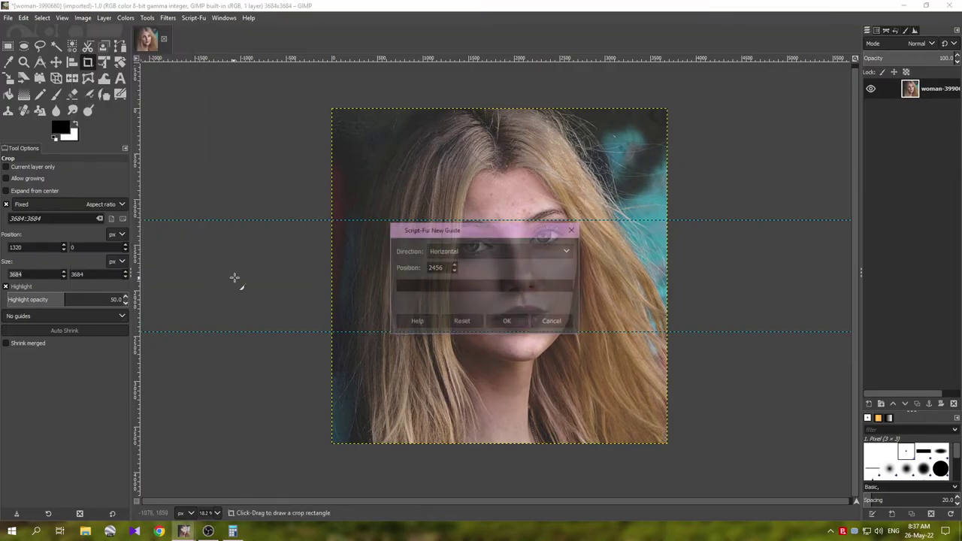
click(462, 253)
click(454, 266)
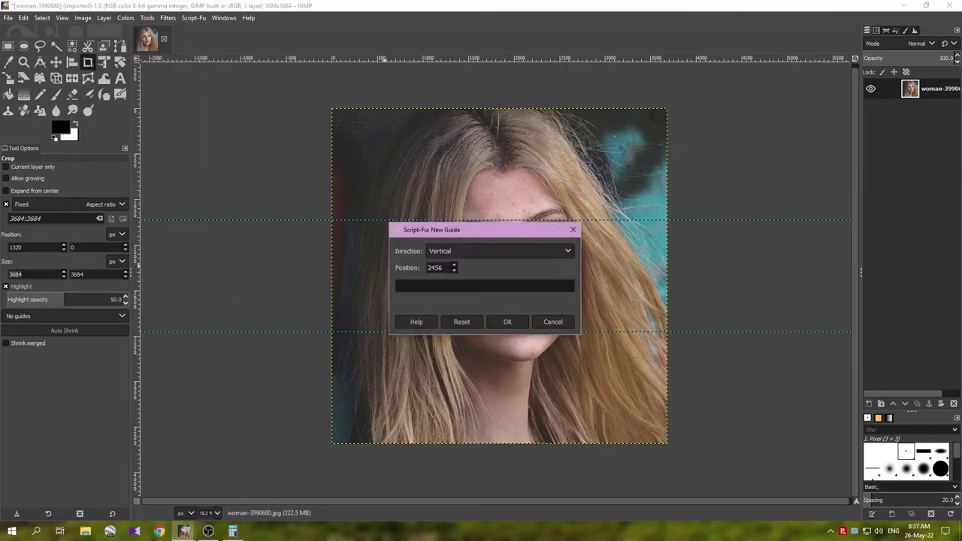
click(463, 252)
click(450, 252)
click(498, 321)
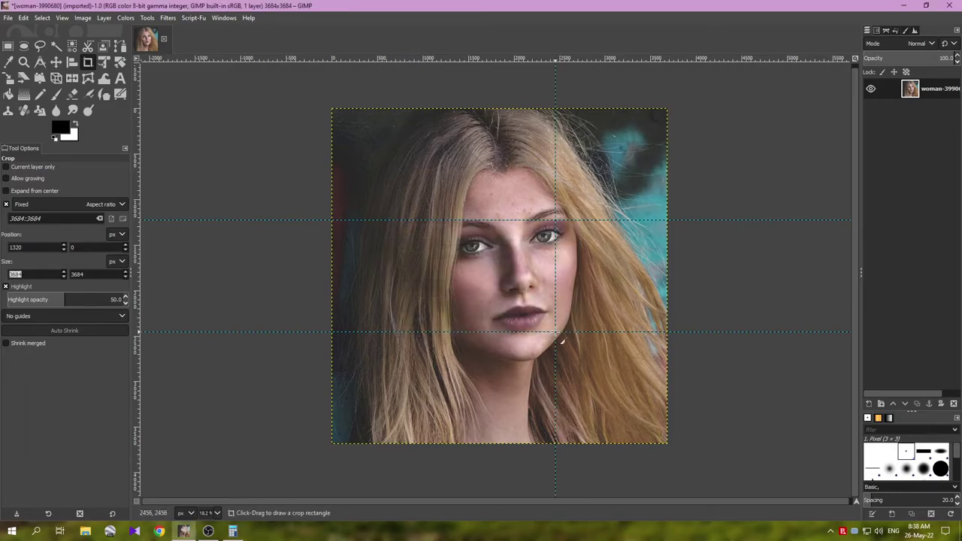
Step: Halve 2456 in Calculator and add a vertical guide at 1228 px
click(78, 19)
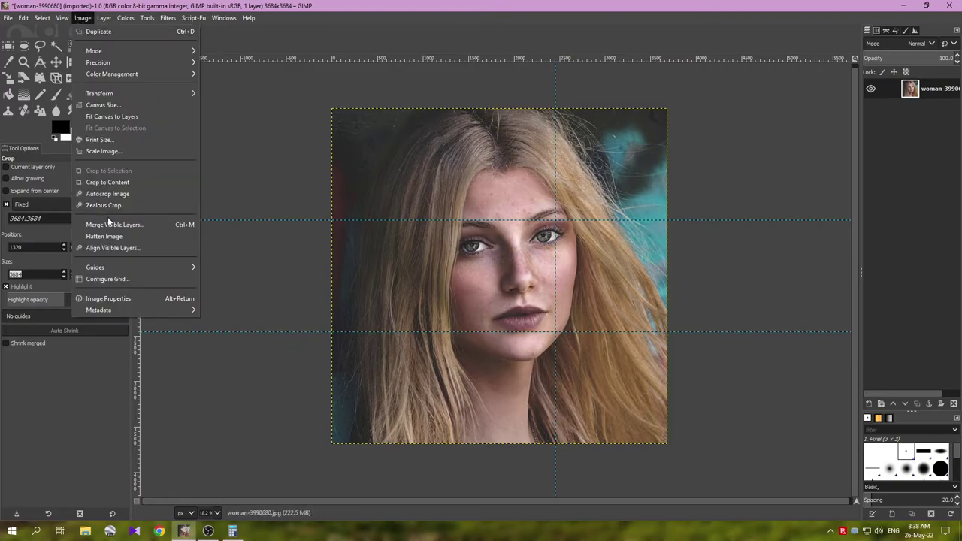
mouse_move(185, 267)
click(225, 277)
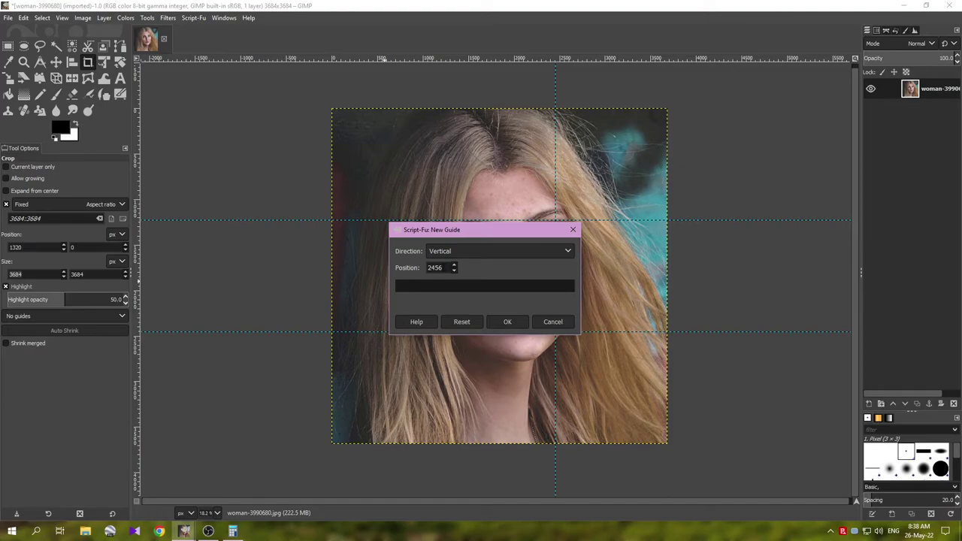
click(233, 531)
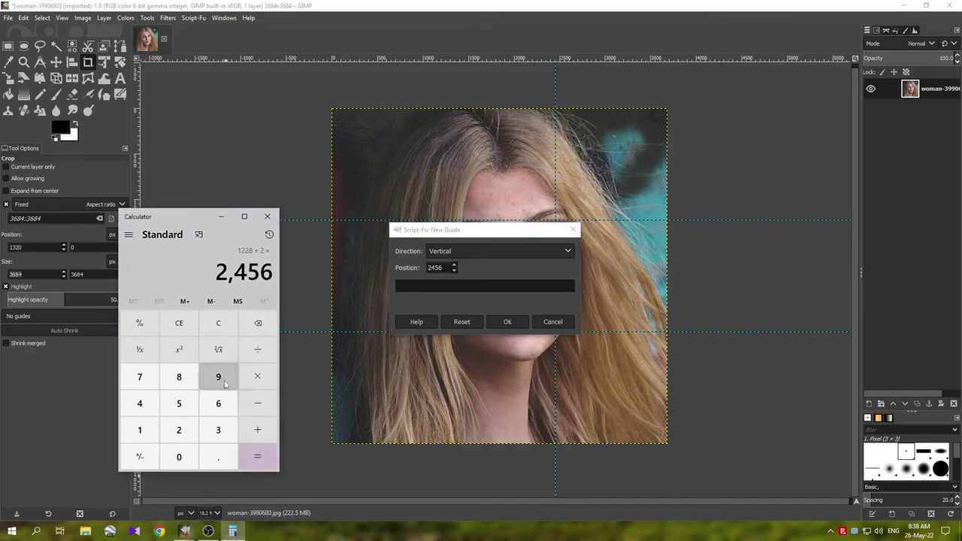
click(257, 354)
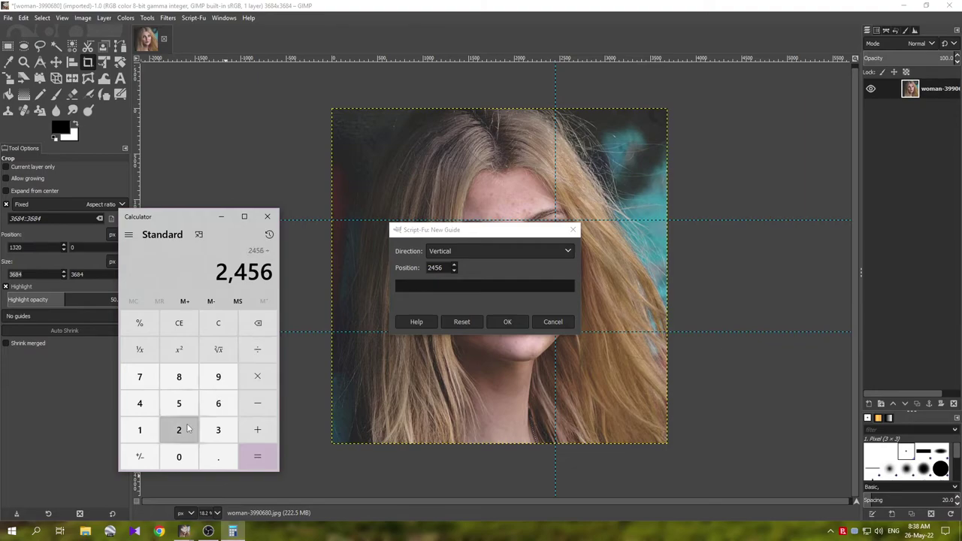
click(178, 430)
click(257, 456)
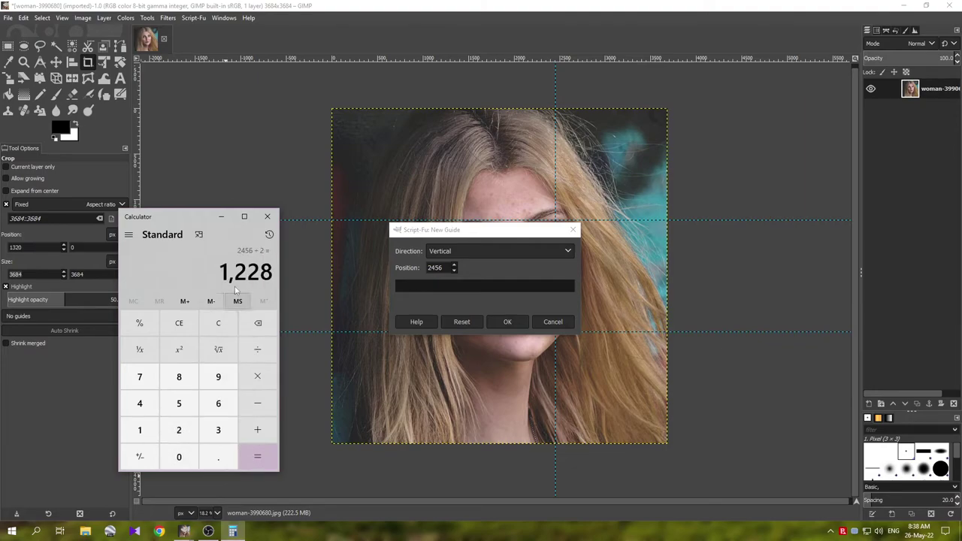
click(415, 272)
text(1228)
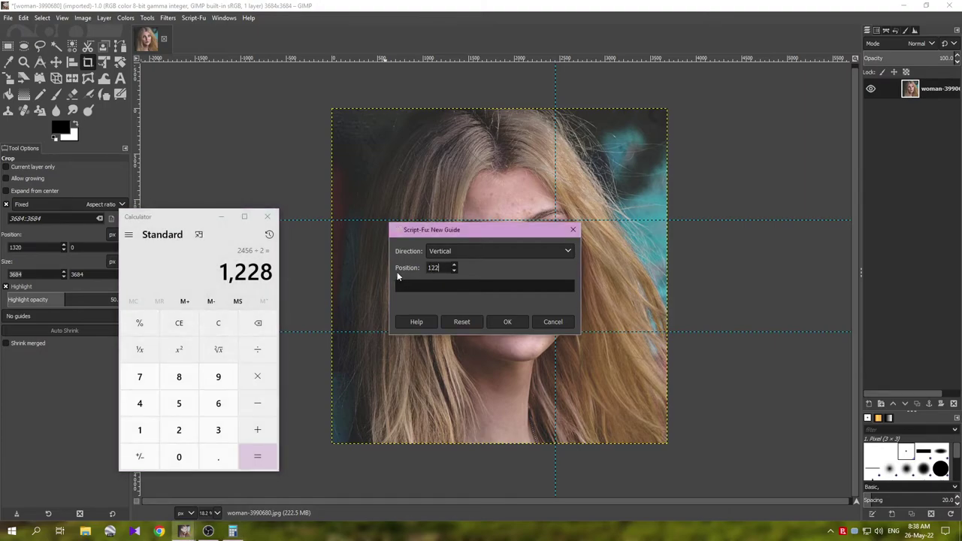
click(507, 321)
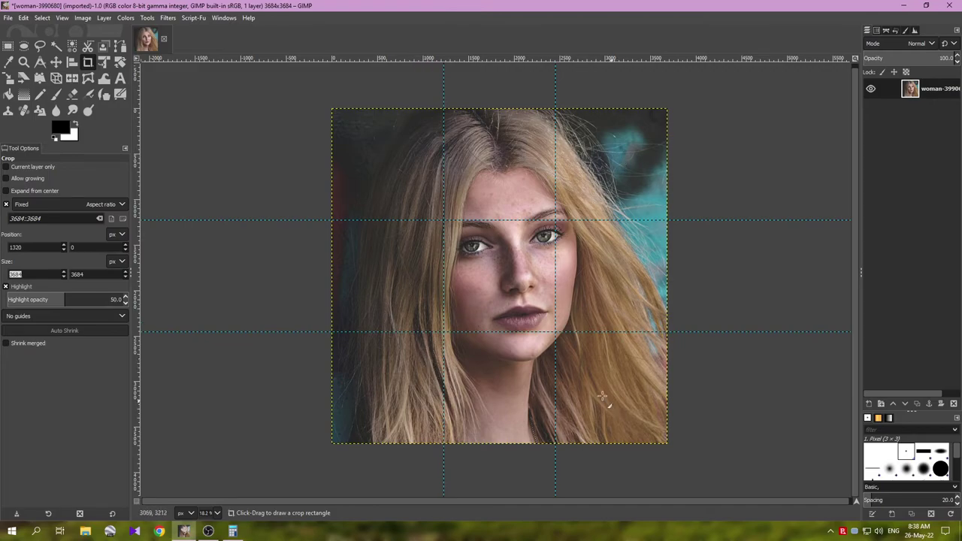
Step: Run Filters > Web > Slice and bring its settings dialog to the front
click(165, 18)
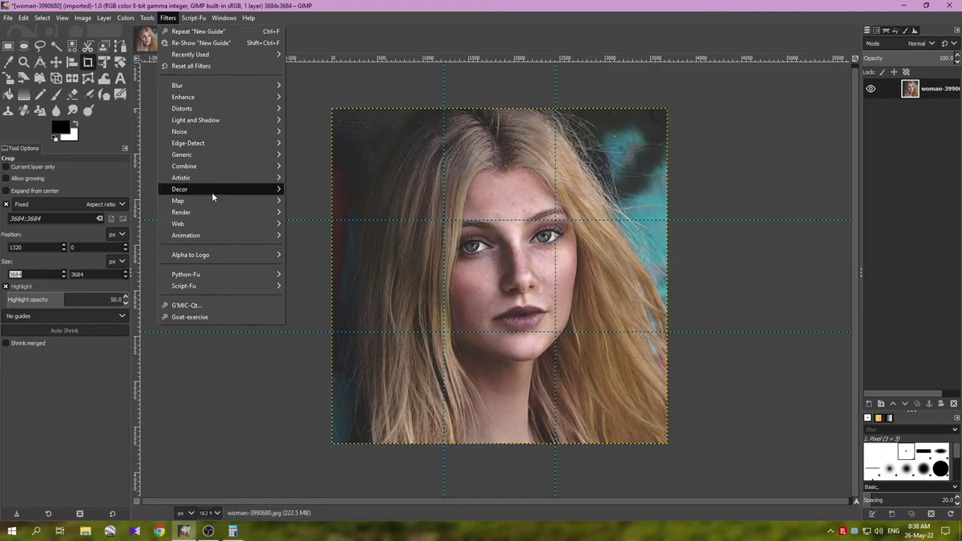
mouse_move(223, 225)
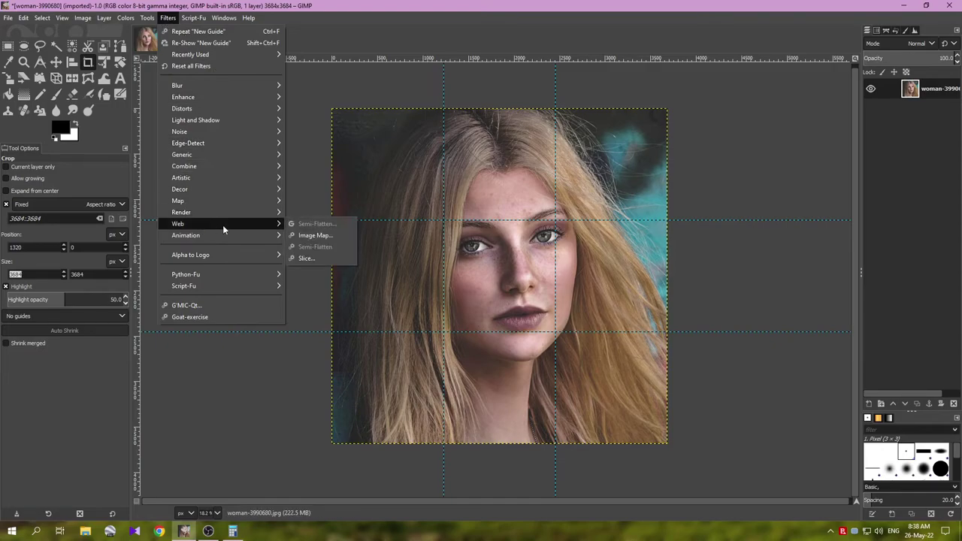
click(304, 257)
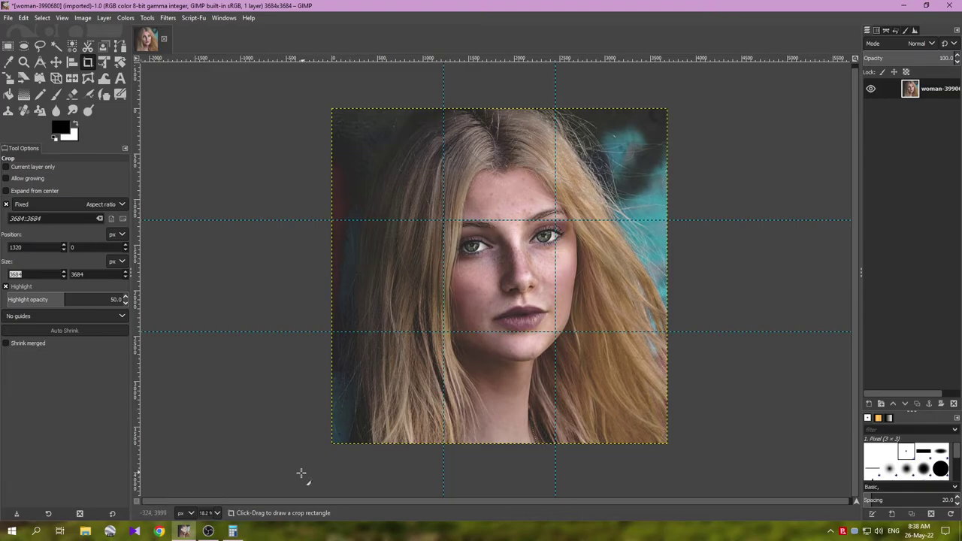
click(184, 531)
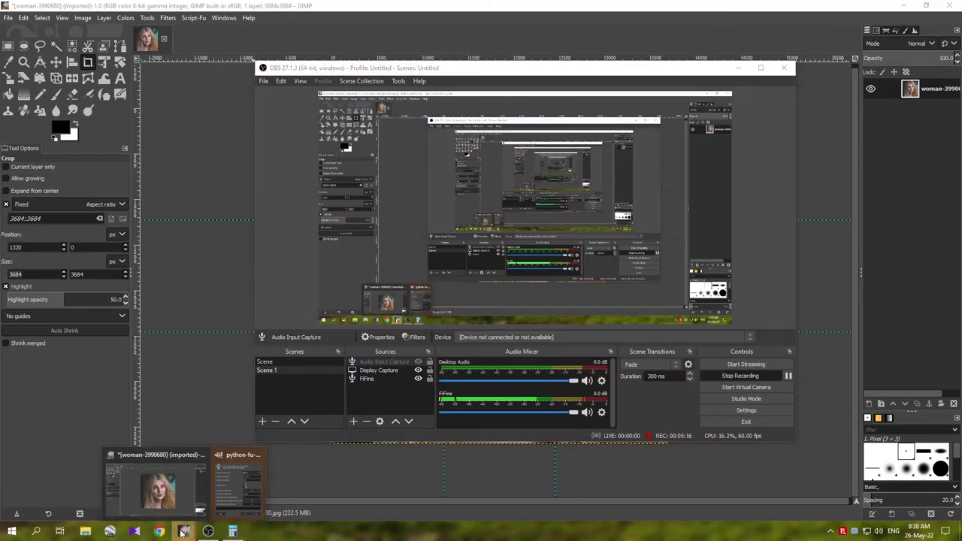
click(239, 488)
click(740, 68)
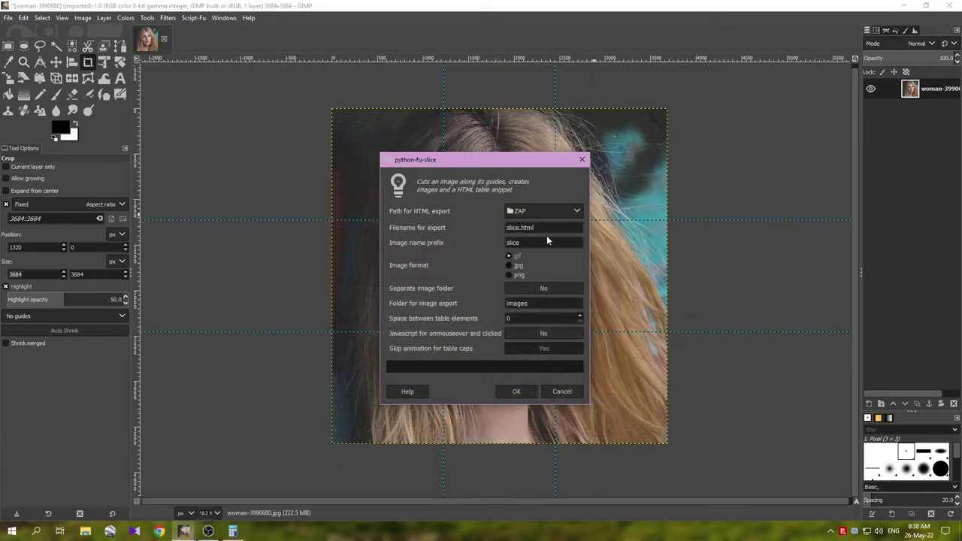
click(184, 532)
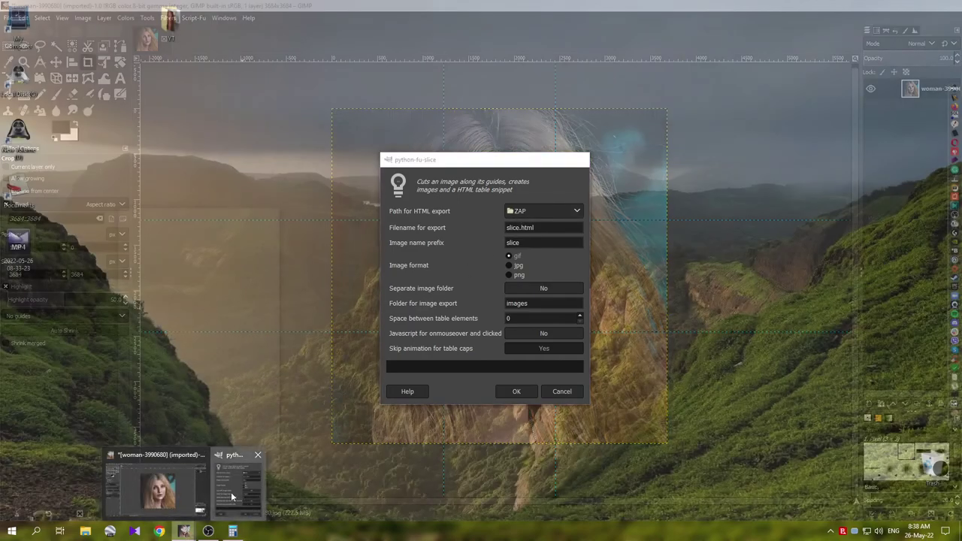
click(230, 492)
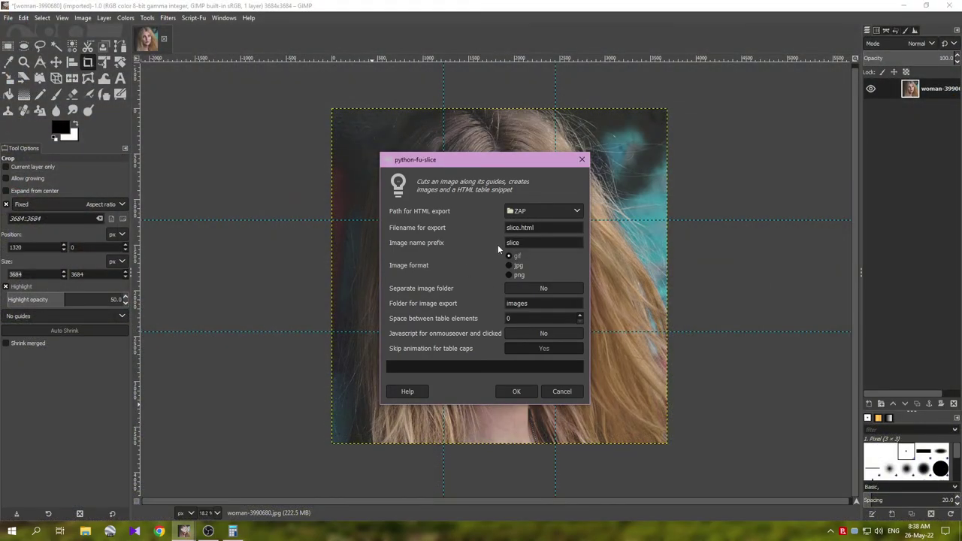
Step: Export the JPG slices to the Desktop in a separate image folder, then minimize GIMP
click(551, 210)
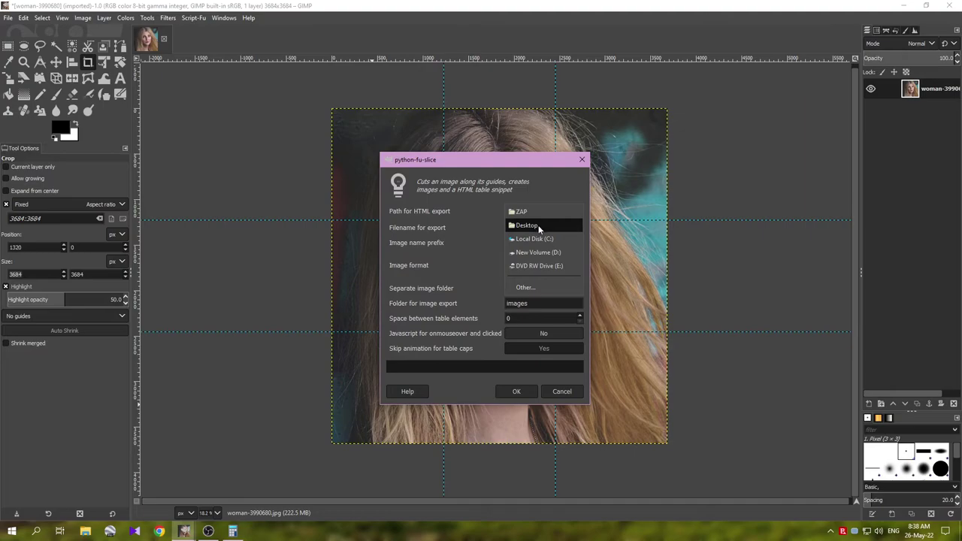
click(539, 226)
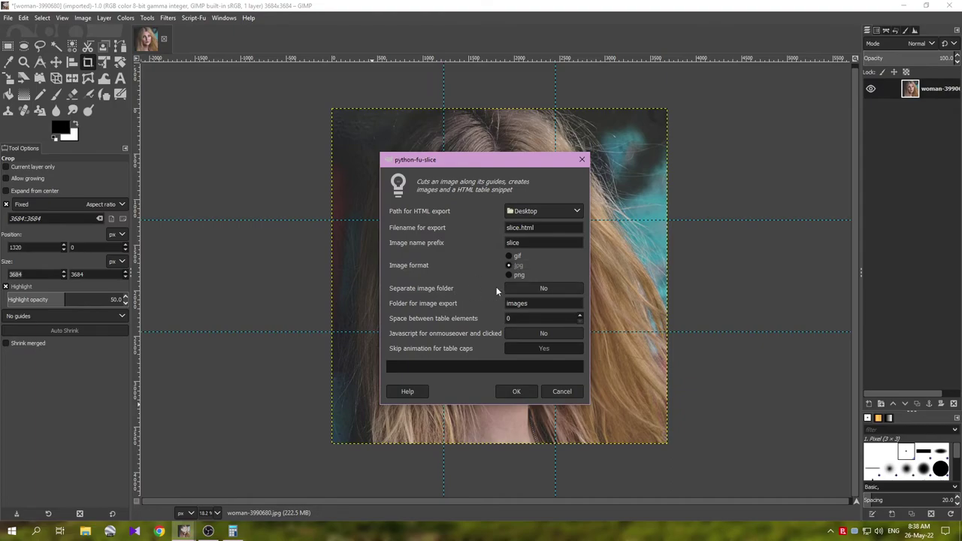
click(534, 292)
click(521, 393)
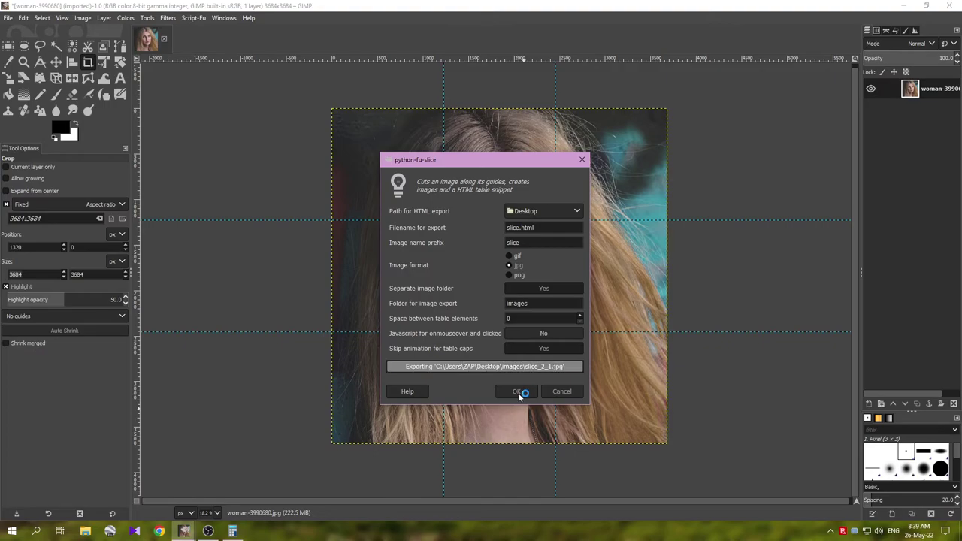
click(903, 5)
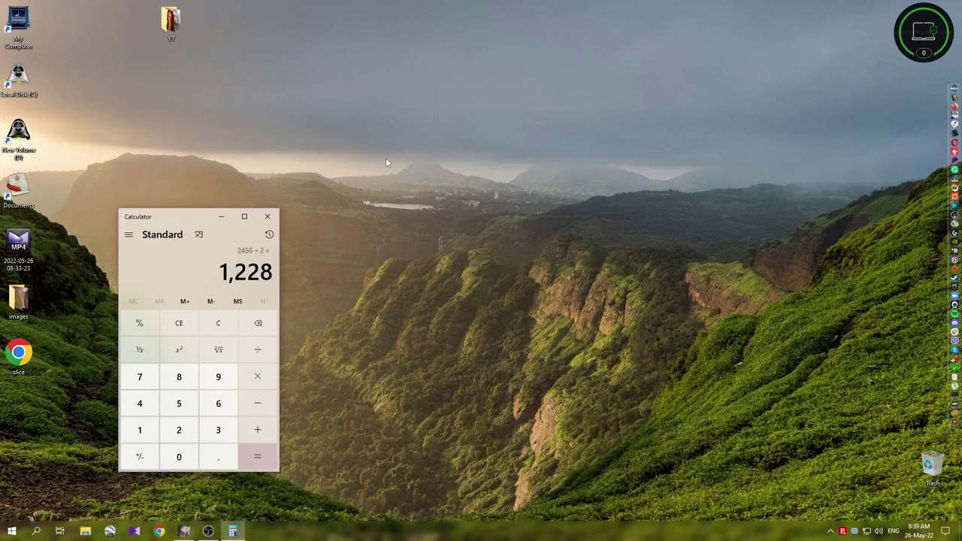
Step: Open the Desktop images folder, inspect tiles slice_0_0 to slice_2_2, and return to GIMP
double_click(27, 316)
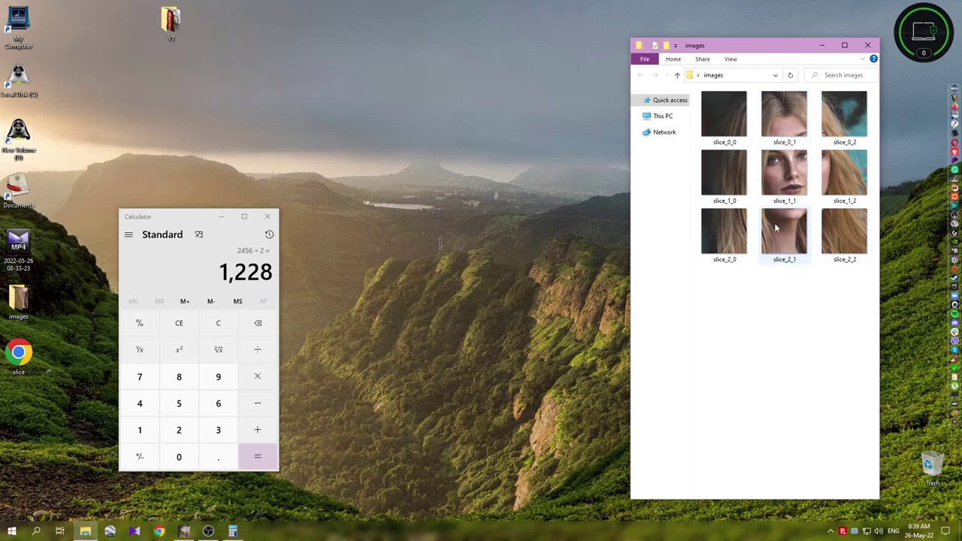
mouse_move(769, 243)
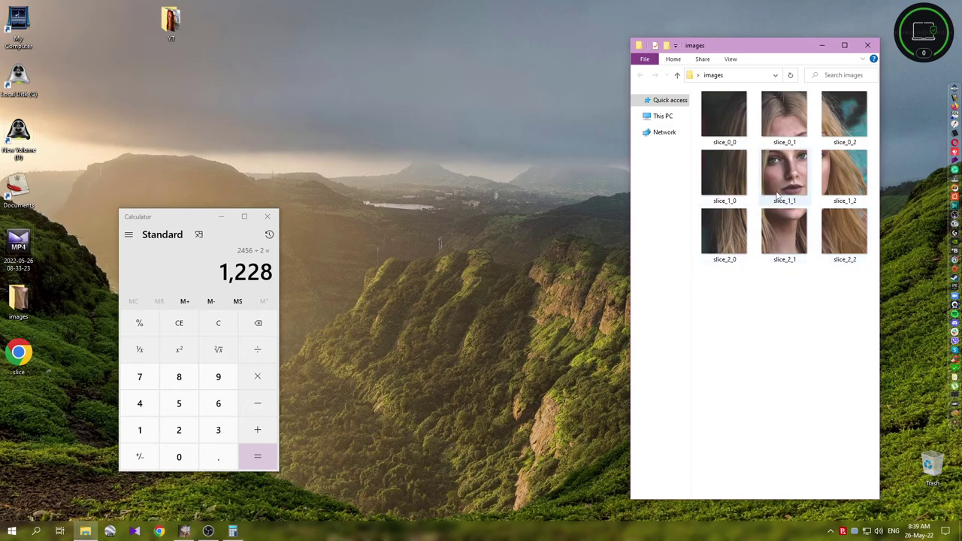
click(848, 258)
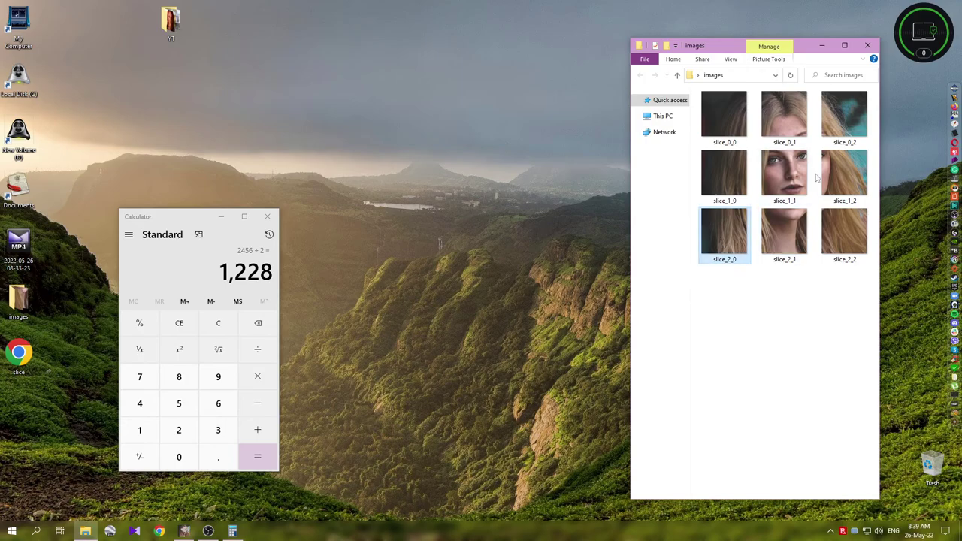
click(713, 178)
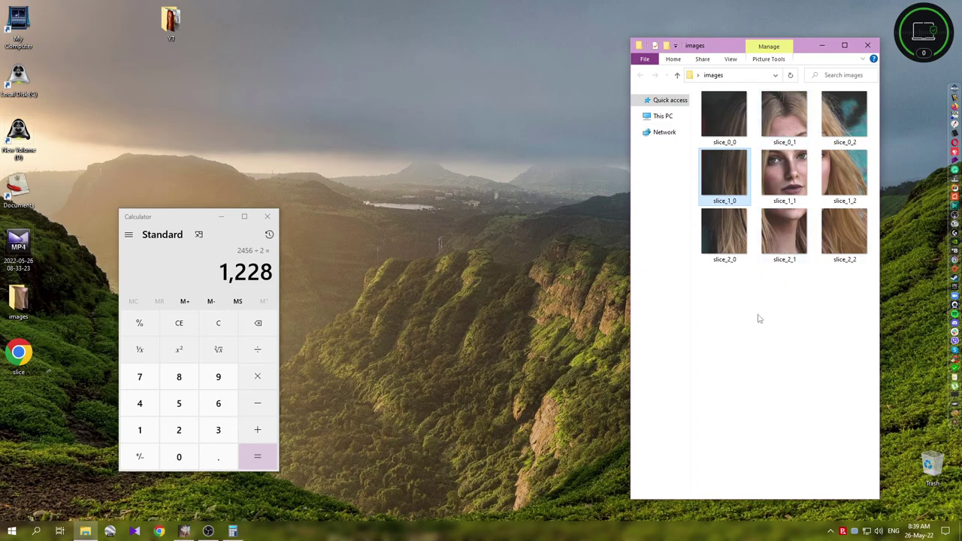
click(184, 531)
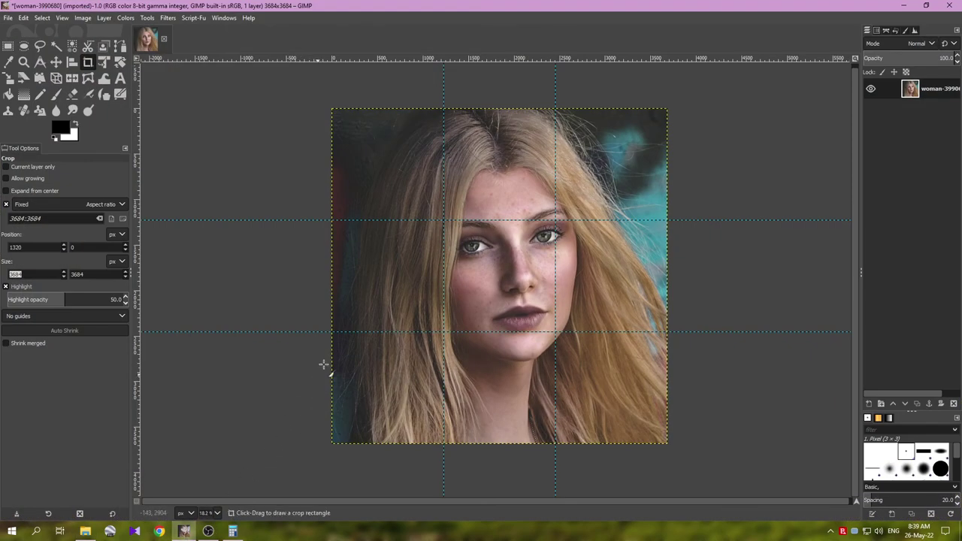
key(minus)
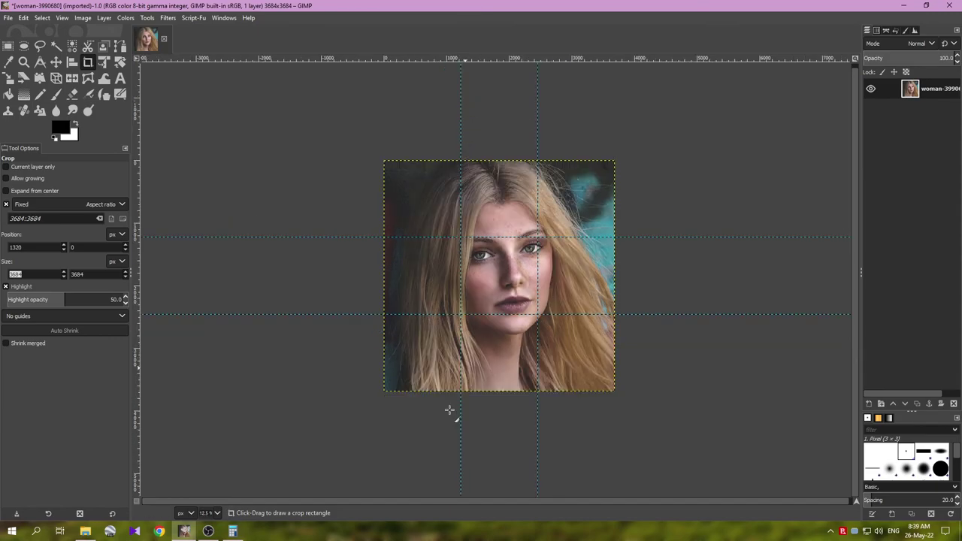